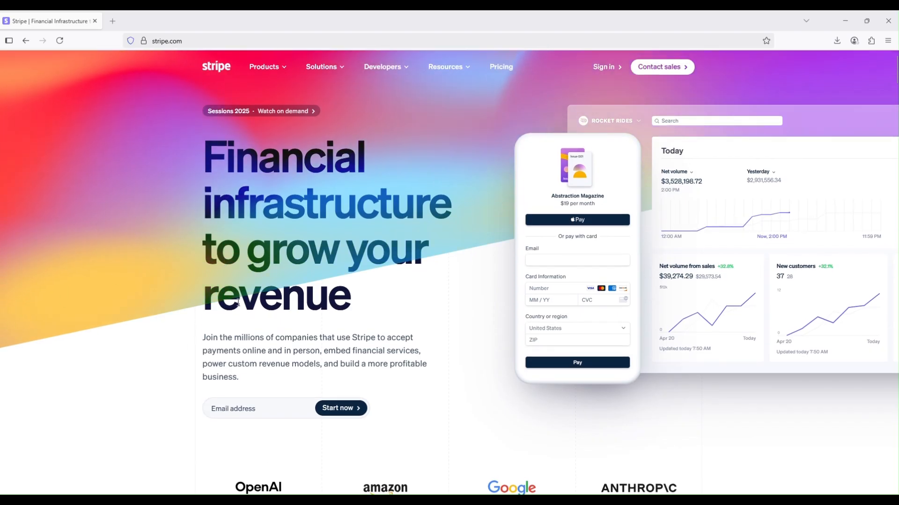
Create a Stripe account with the user's email, full name and a strong password, keeping United States
scroll(399, 355, "down", 2)
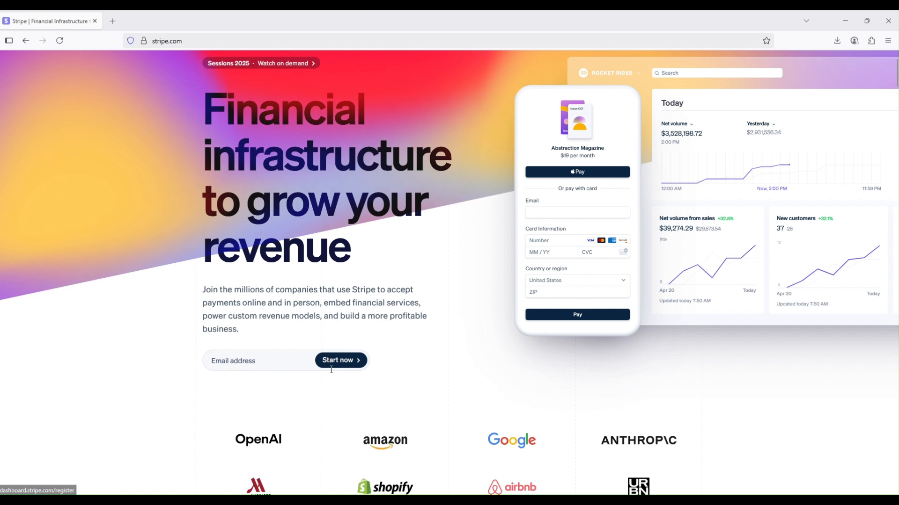
left_click(341, 365)
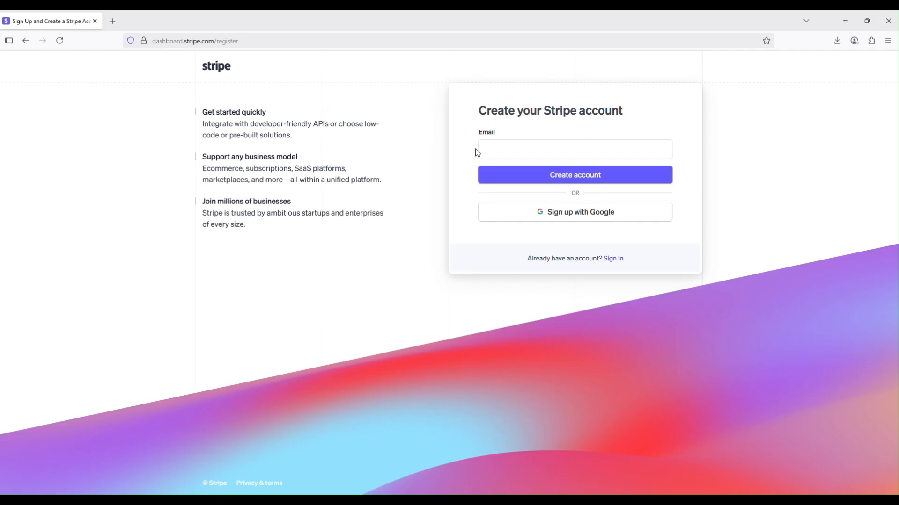
left_click(529, 150)
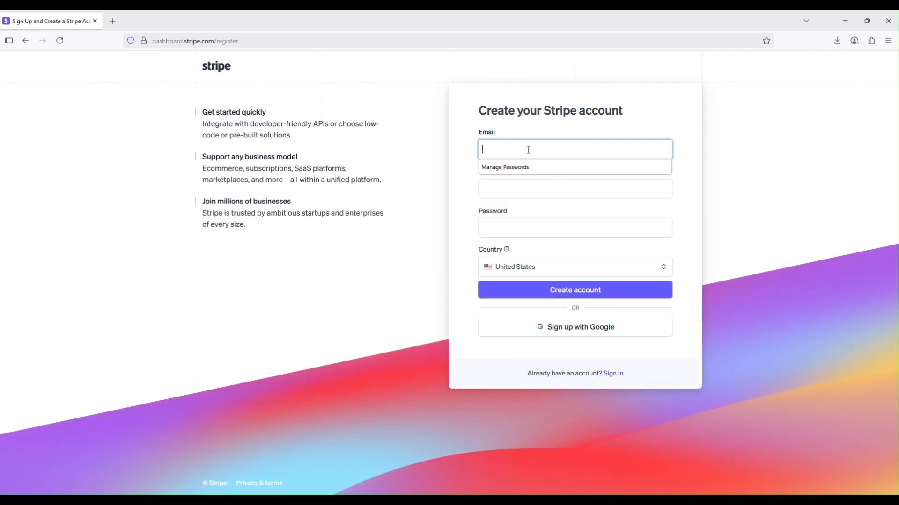
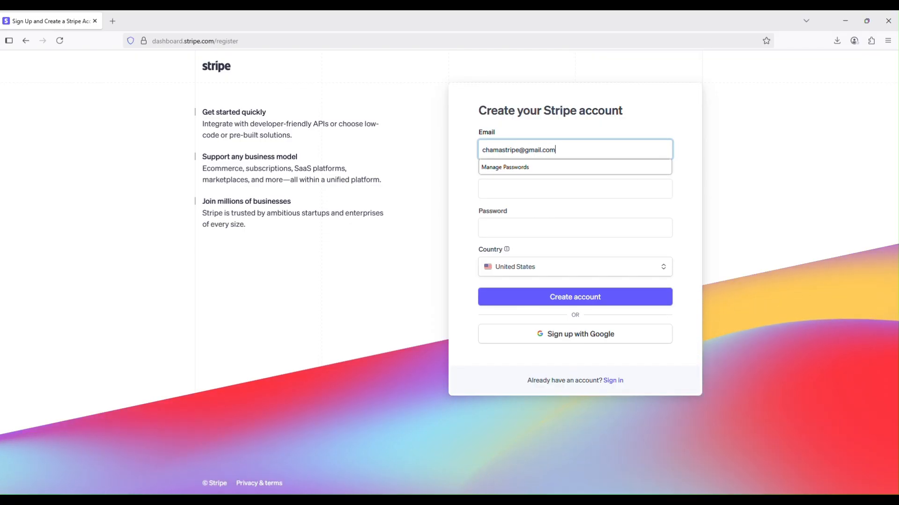
left_click(528, 190)
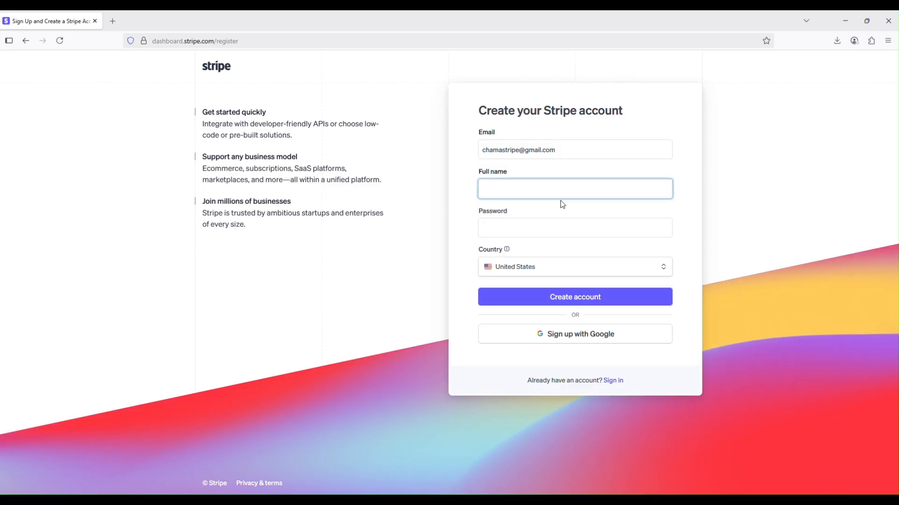
left_click(495, 230)
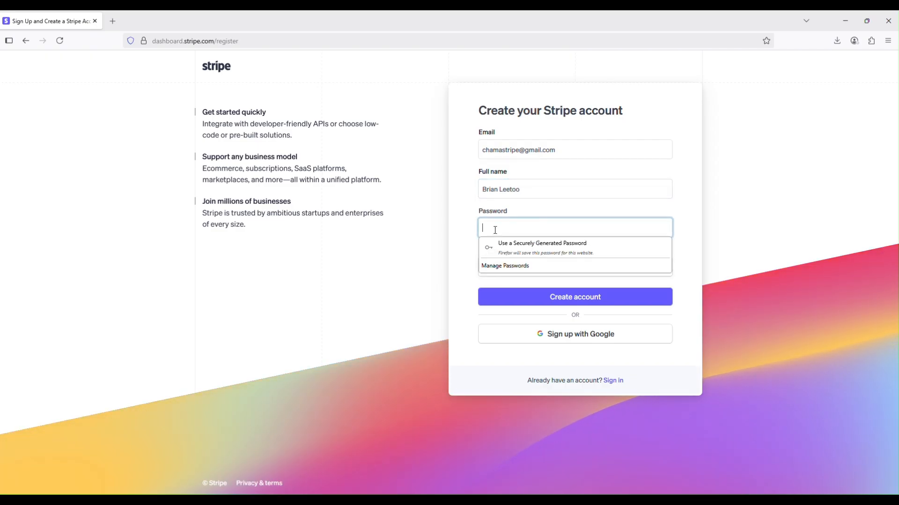
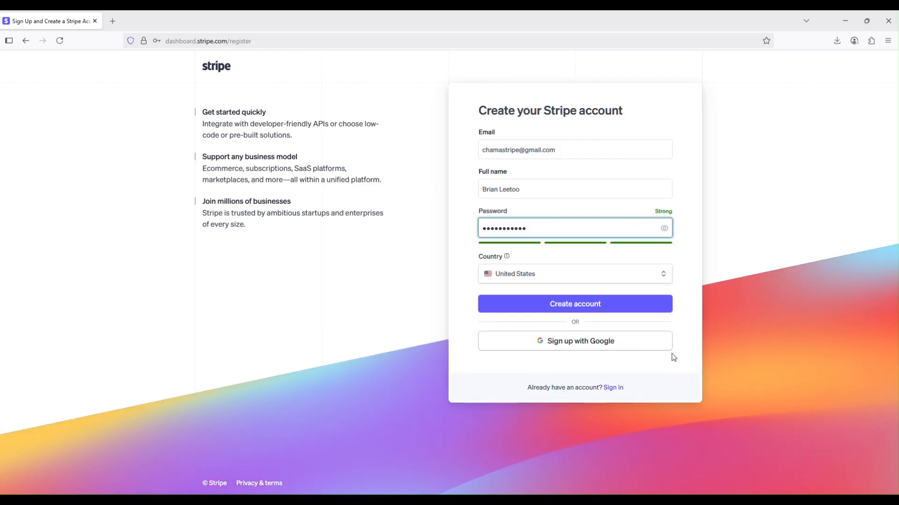
left_click(581, 309)
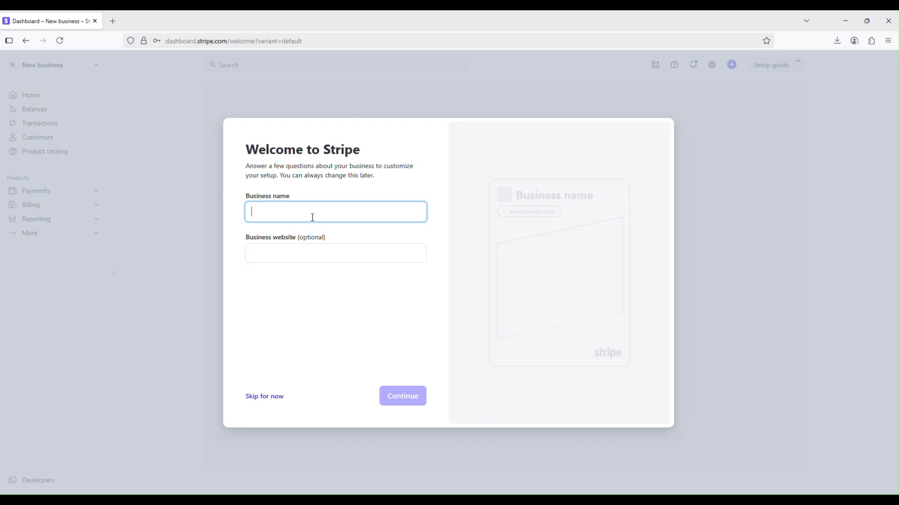
type("ACME Inc")
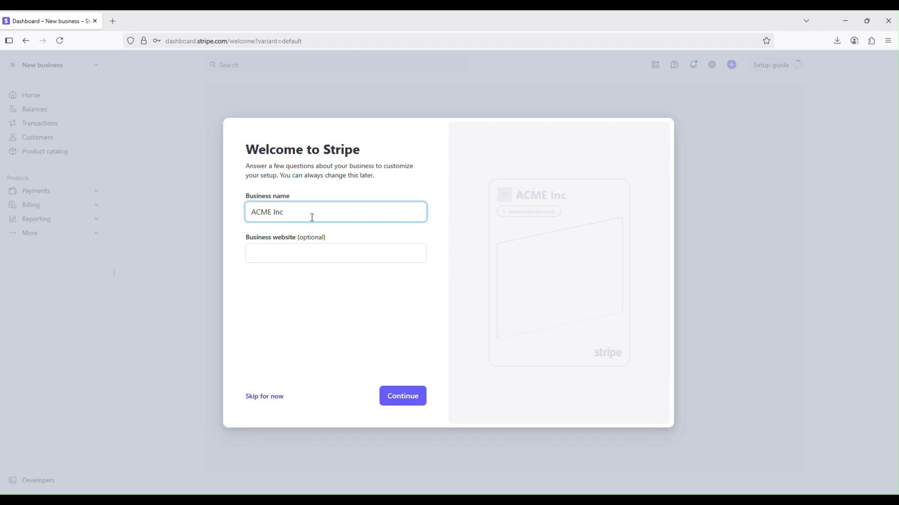
left_click(297, 252)
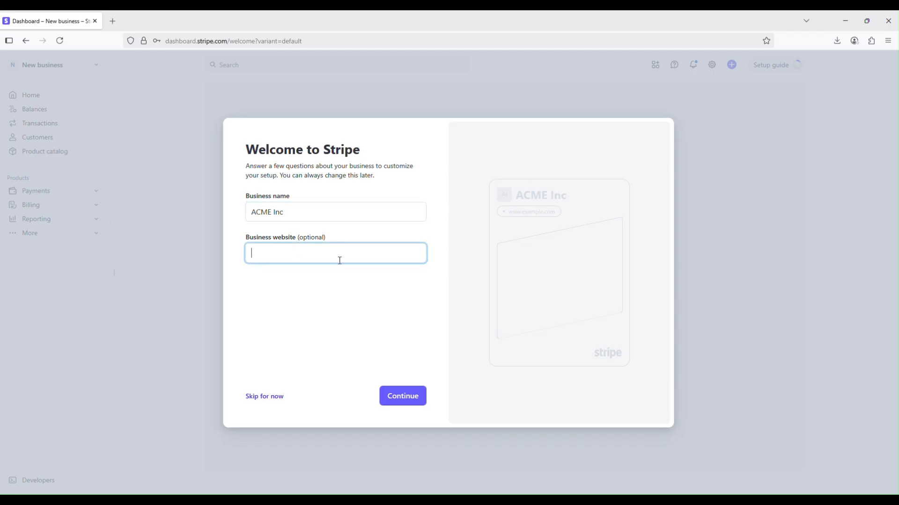
type("www.acme.com")
left_click(405, 402)
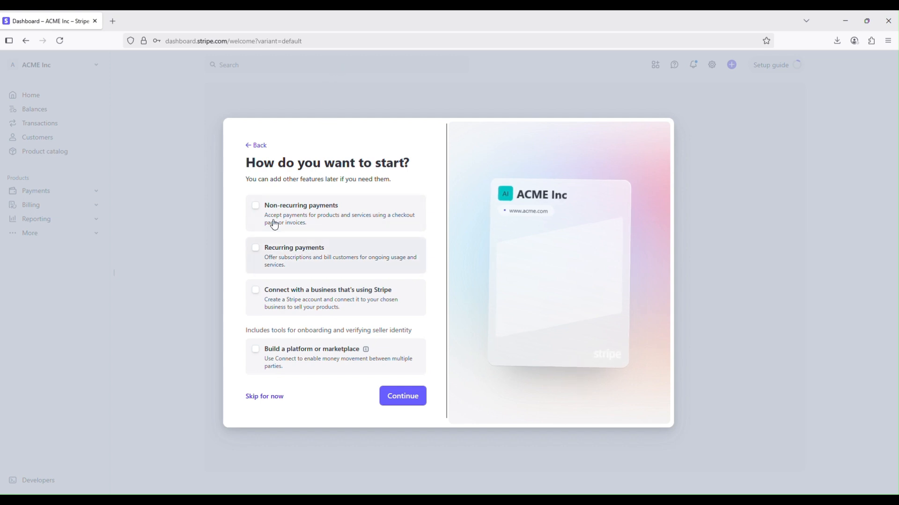
Select non-recurring and recurring payments, confirm, and go to the ACME Inc dashboard
left_click(256, 209)
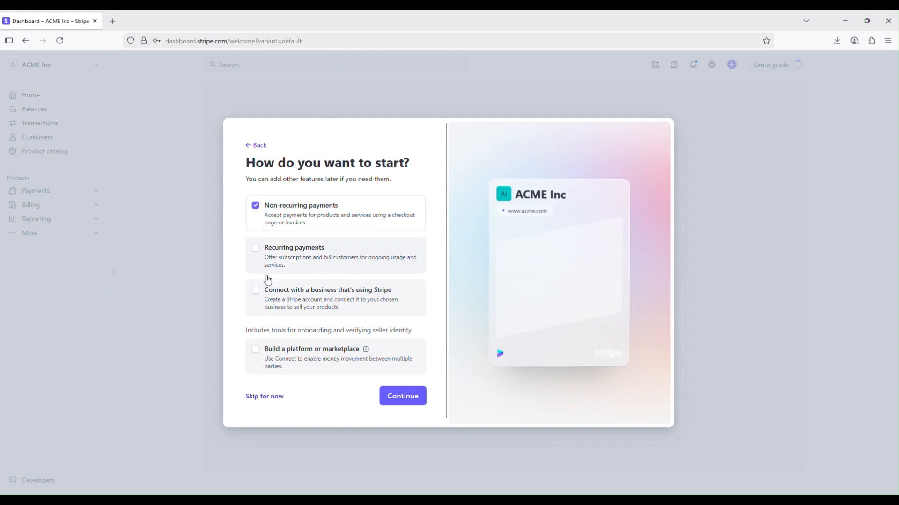
left_click(256, 249)
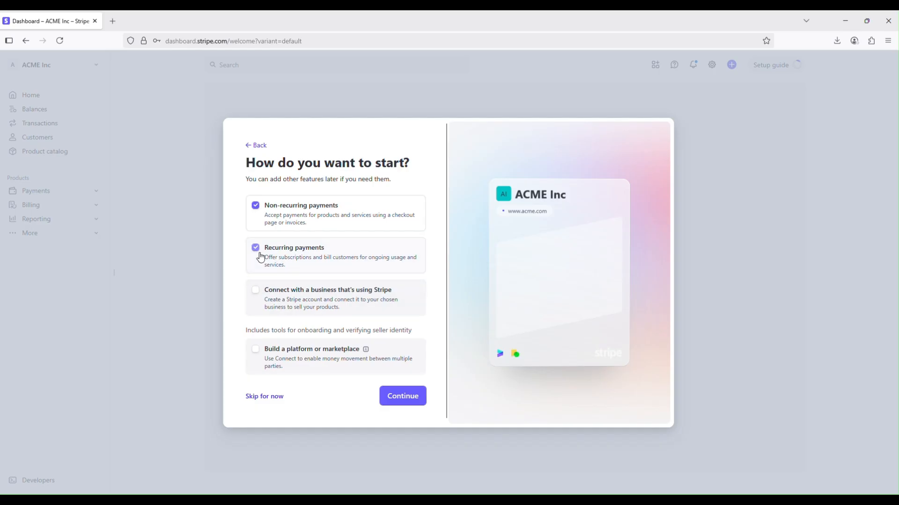
left_click(407, 404)
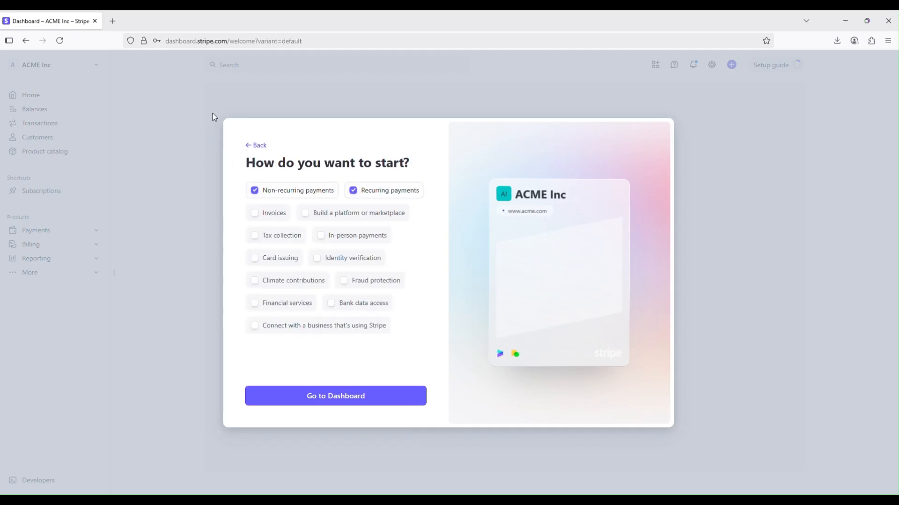
left_click(335, 401)
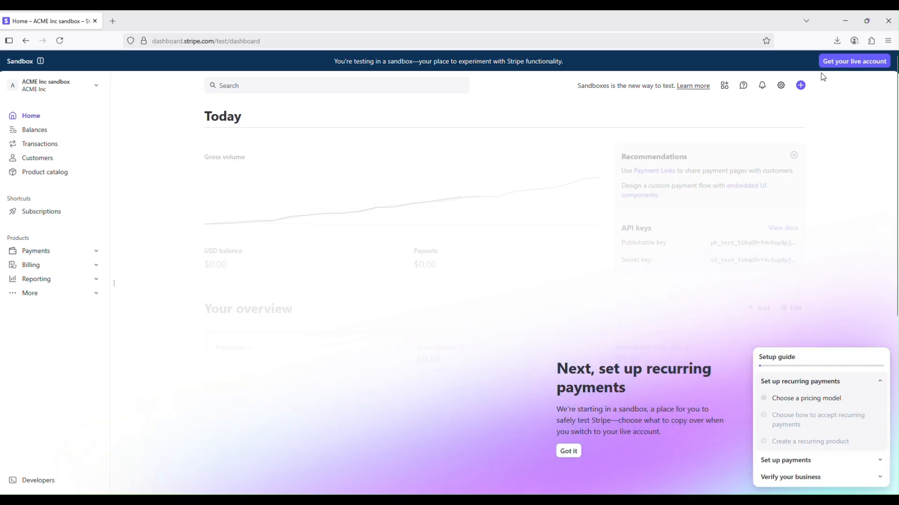
Try to get the live account, then close the Verify your email prompt
left_click(856, 64)
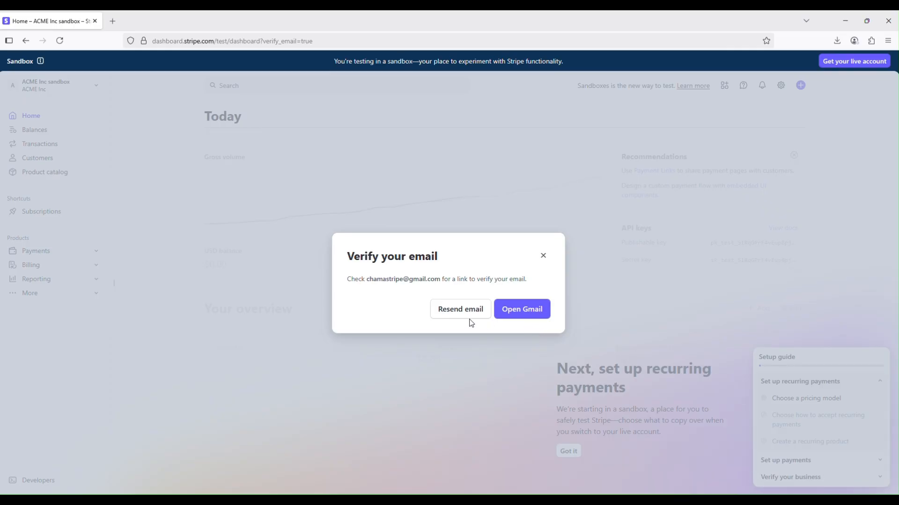
left_click(542, 258)
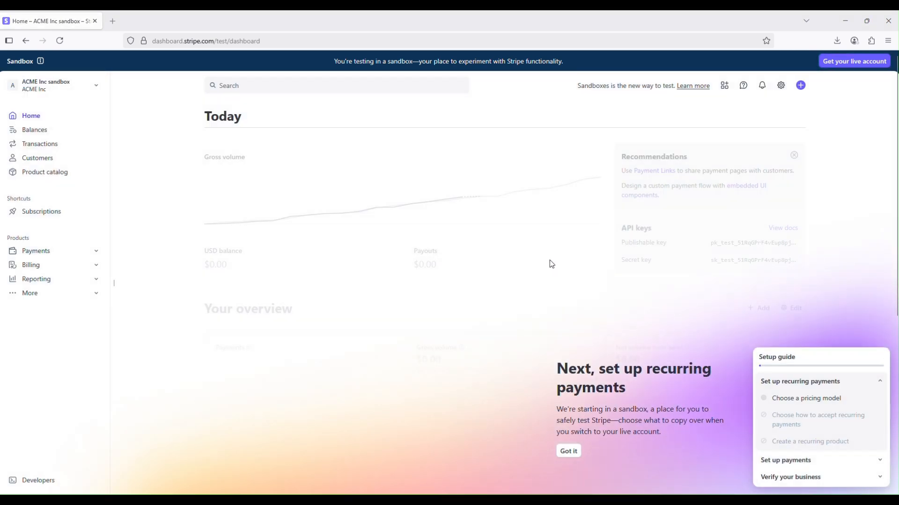
Open Stripe's Verify your email message in Gmail and copy its verification link
left_click(492, 479)
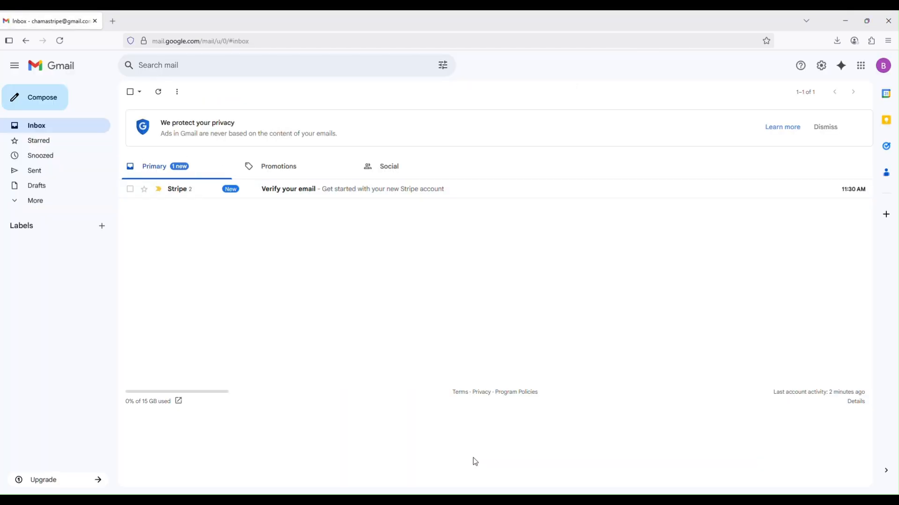
left_click(284, 198)
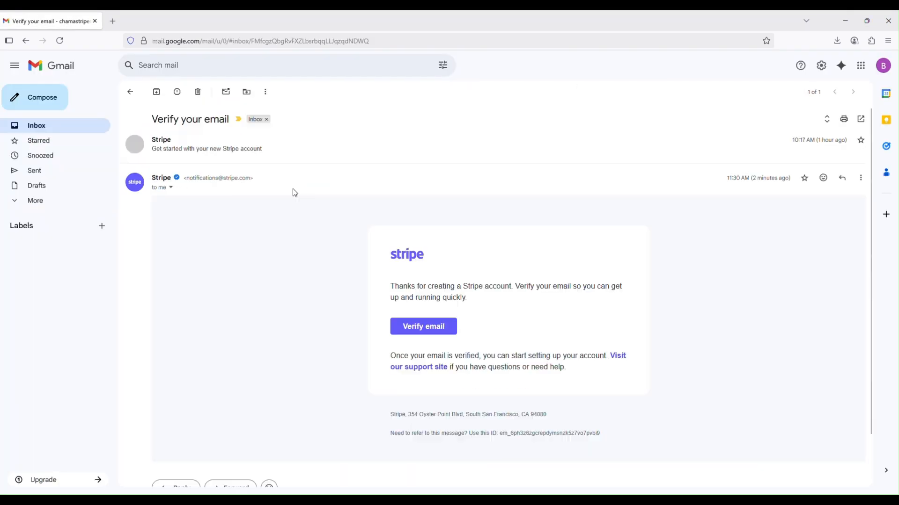
right_click(433, 329)
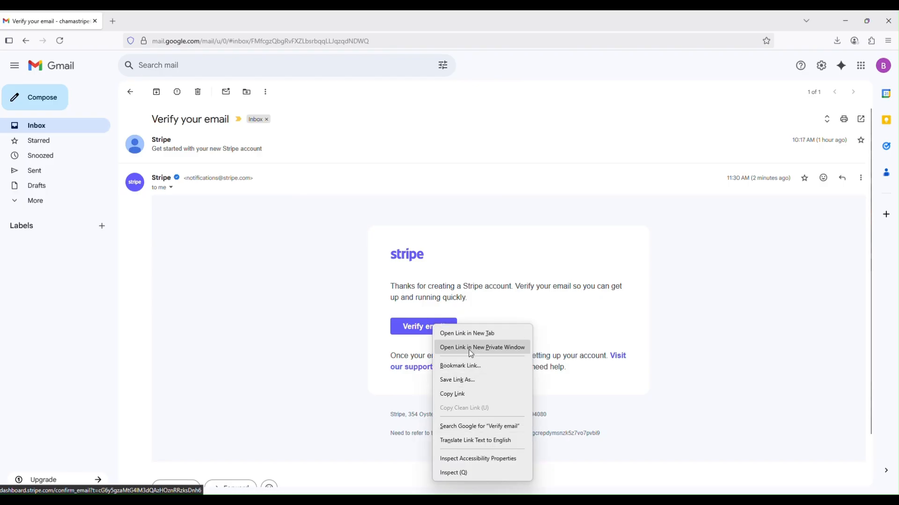
left_click(464, 395)
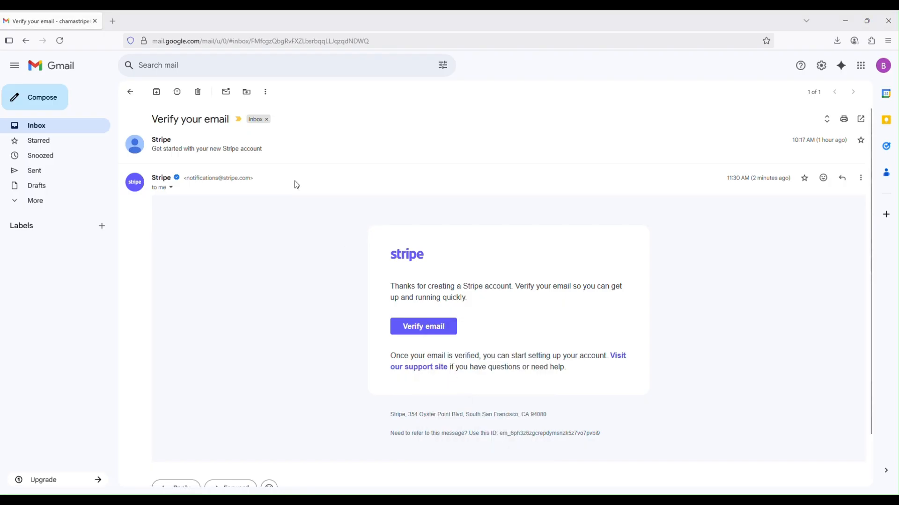
Open the copied verification link in the Stripe window and start activating the live account
mouse_move(521, 500)
left_click(573, 457)
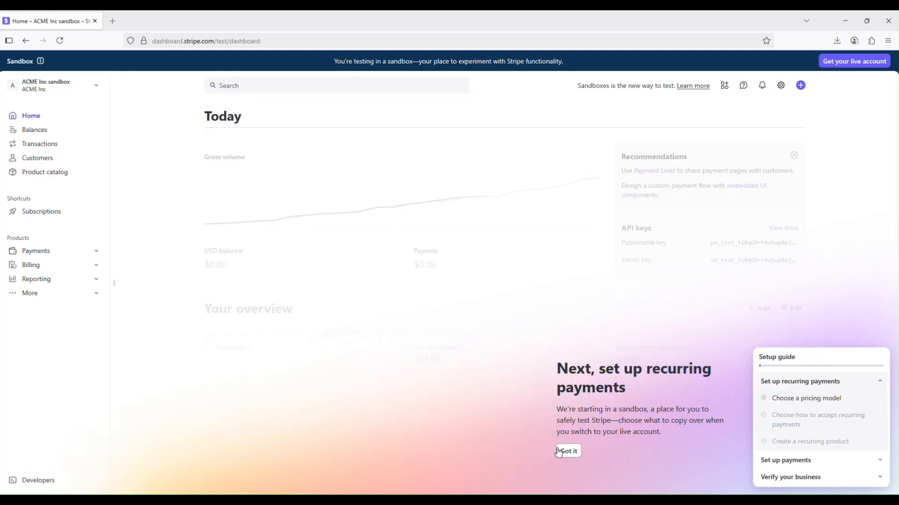
left_click(241, 41)
key("Return")
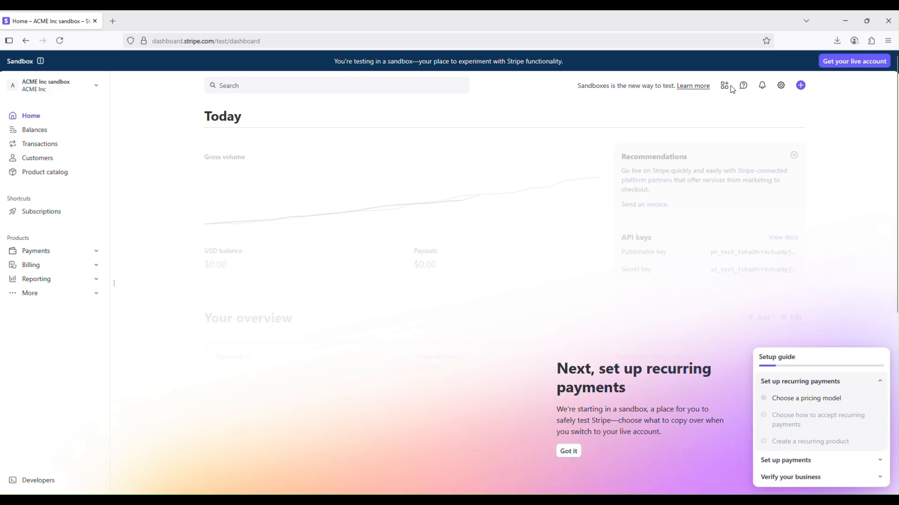
left_click(833, 69)
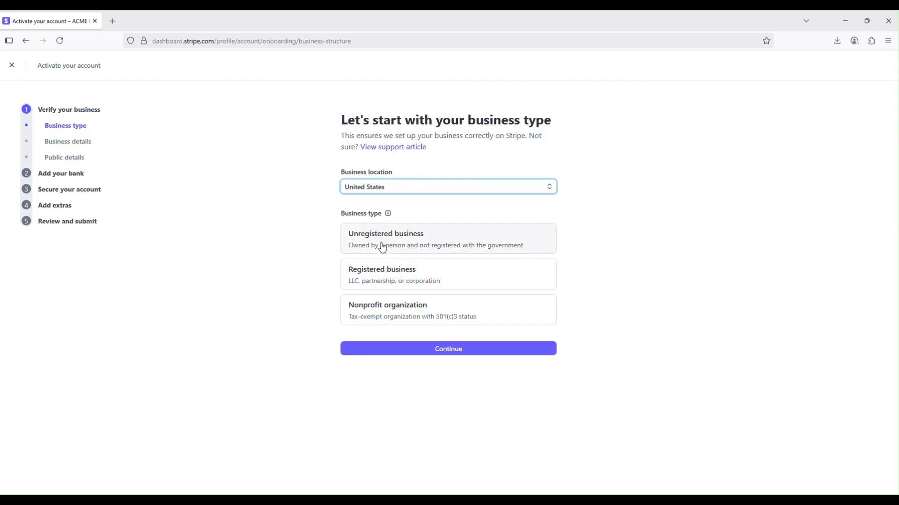
Register the business as an unregistered business without an EIN and continue
left_click(477, 245)
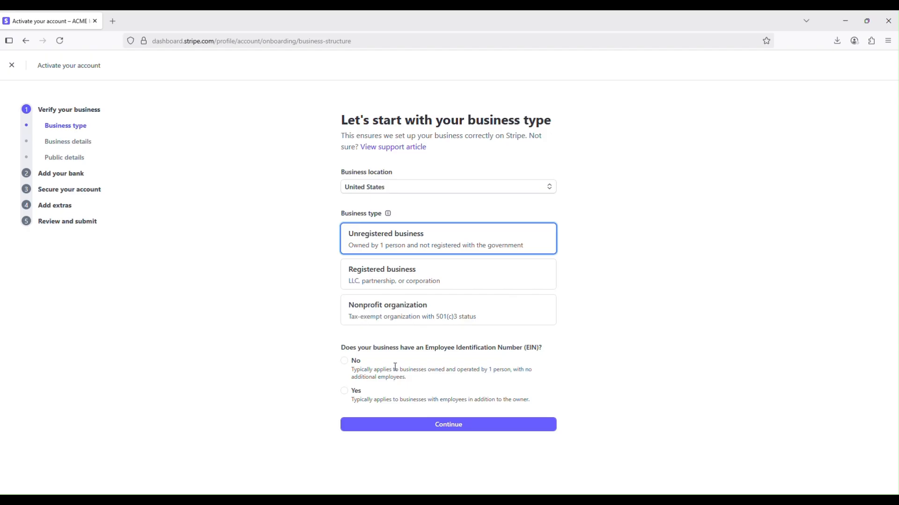
left_click(345, 363)
left_click(466, 430)
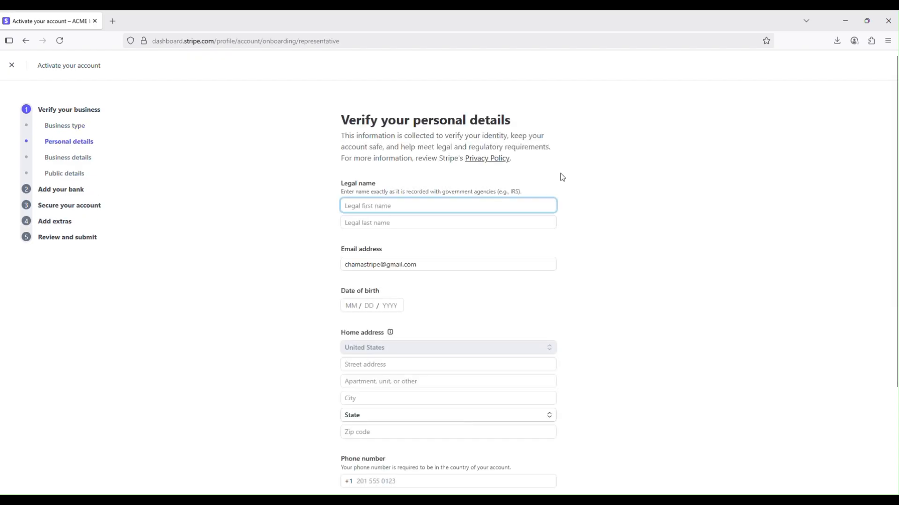
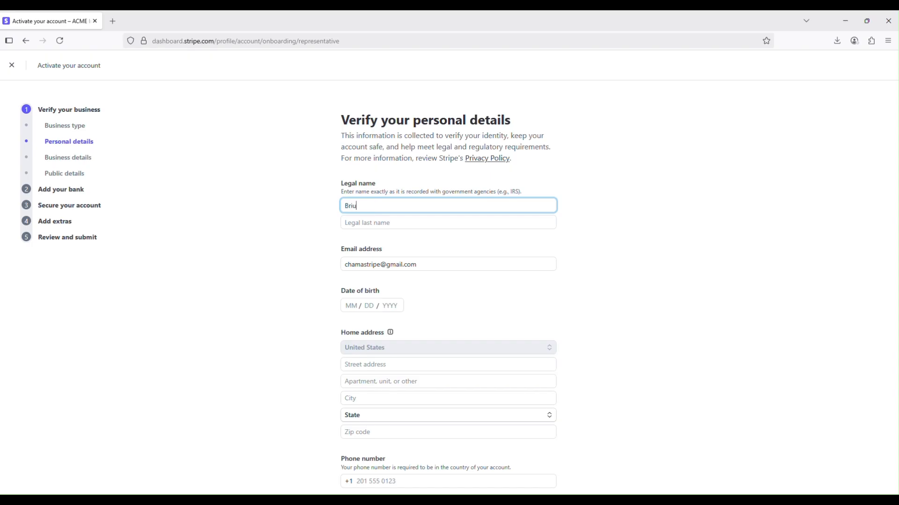
Enter the representative's legal first name, last name and date of birth
key("Tab")
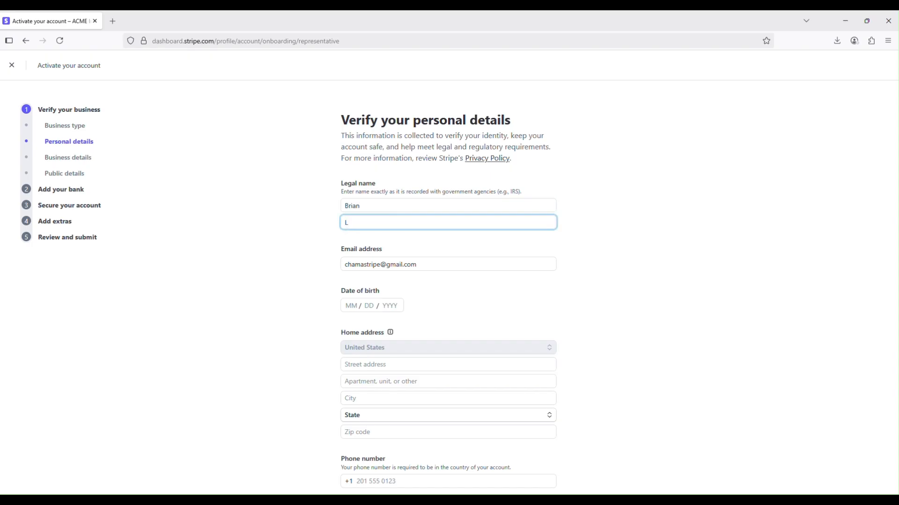
left_click(351, 306)
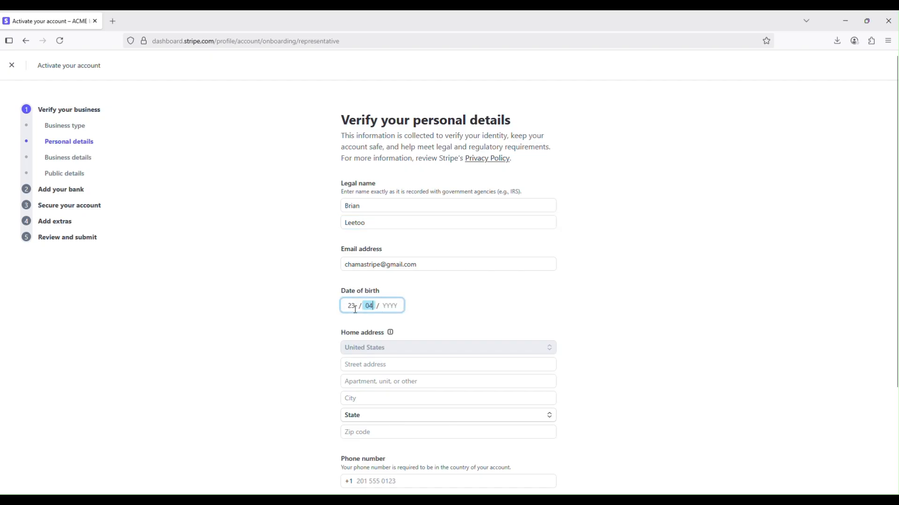
left_click(353, 306)
Fill the home address from the suggested match and submit the personal details
scroll(543, 210, "down", 3)
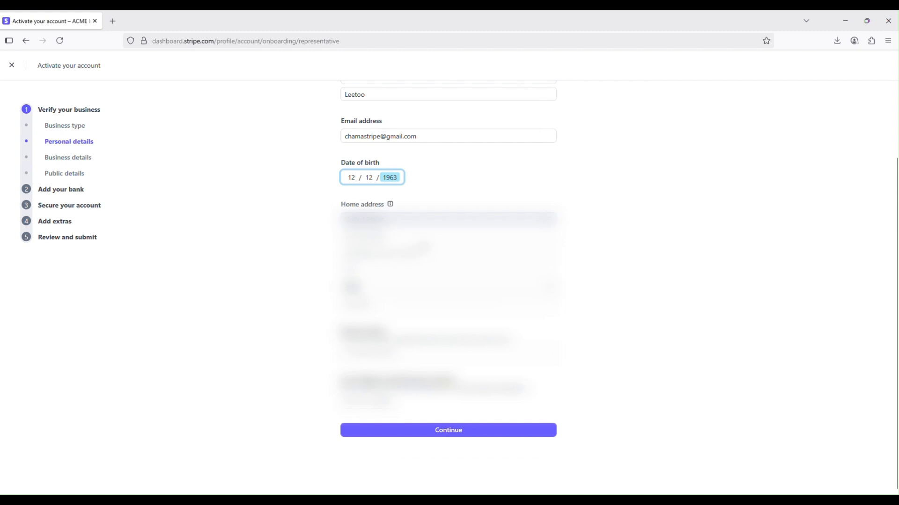
left_click(422, 238)
type("123")
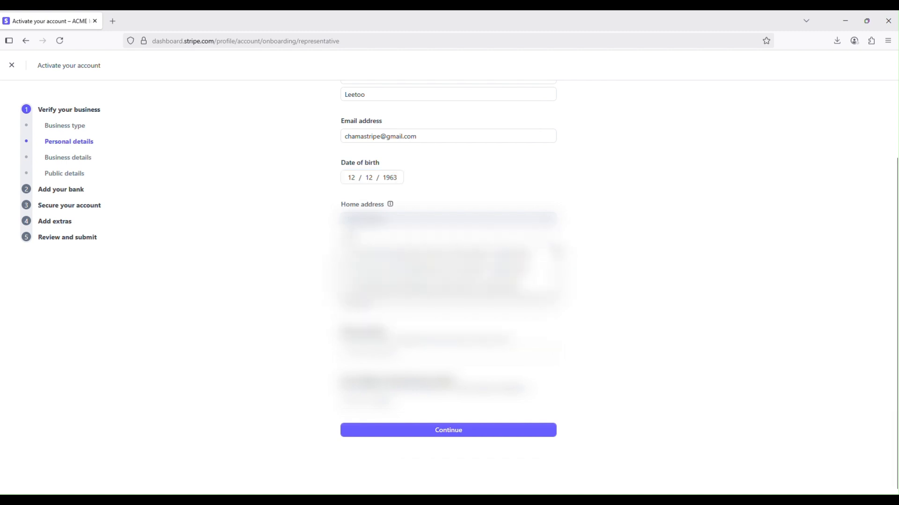
left_click(498, 255)
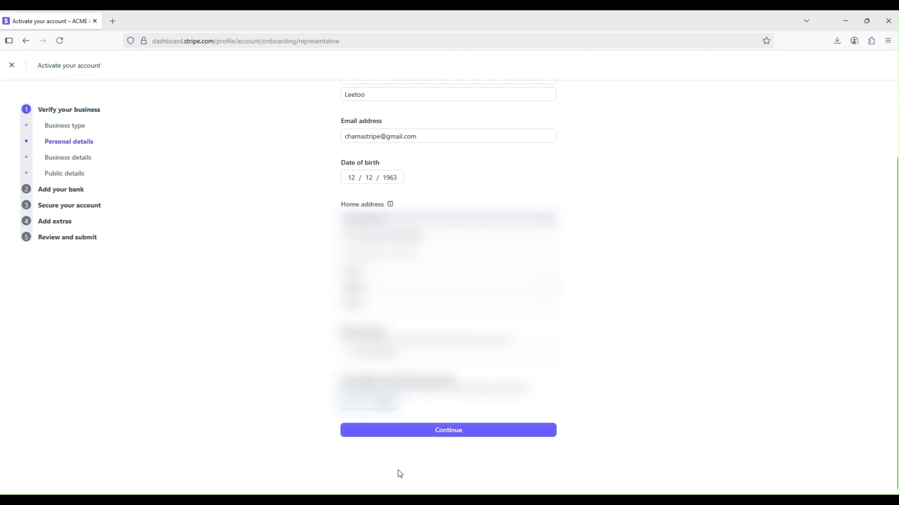
left_click(465, 429)
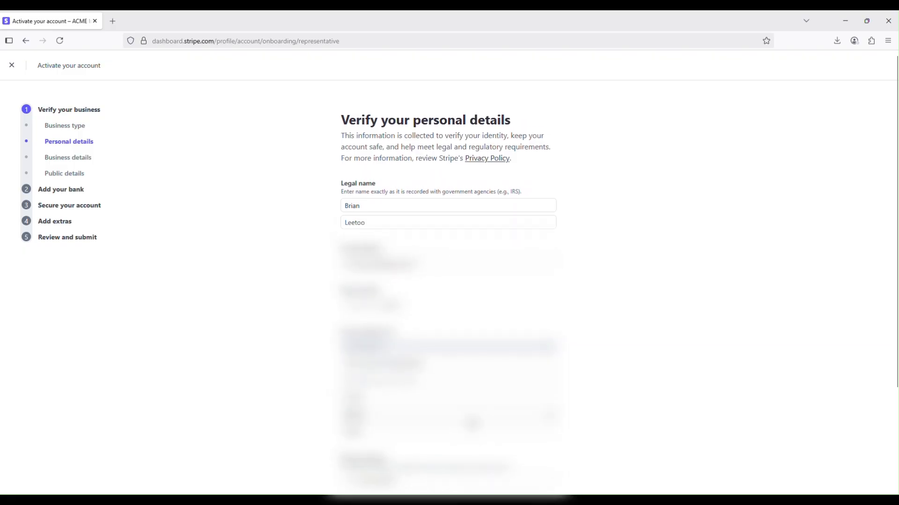
scroll(470, 423, "down", 3)
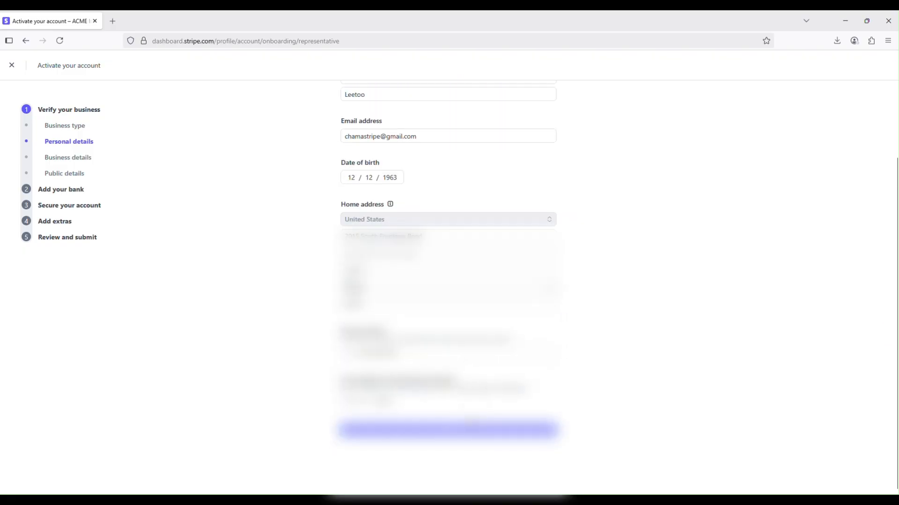
left_click(472, 428)
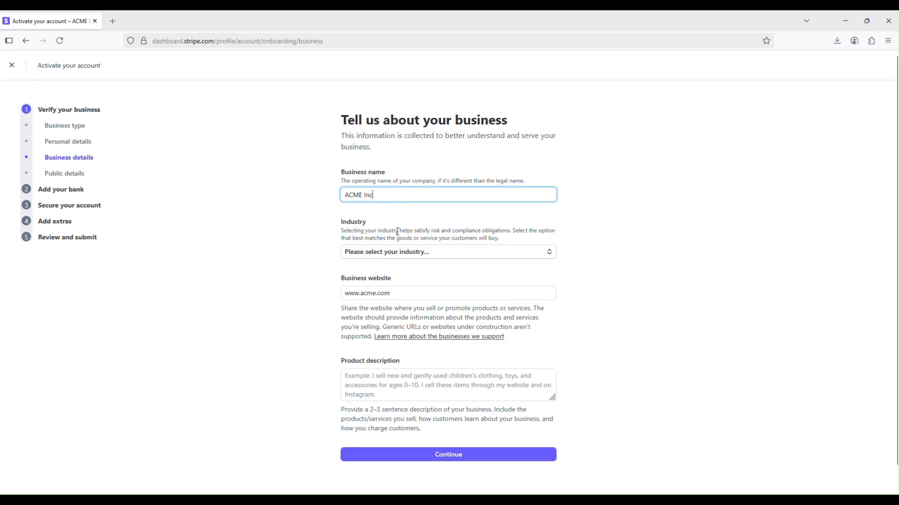
Set the industry to Digital products > Software as a service with volume under $100,000.00 yearly
left_click(412, 252)
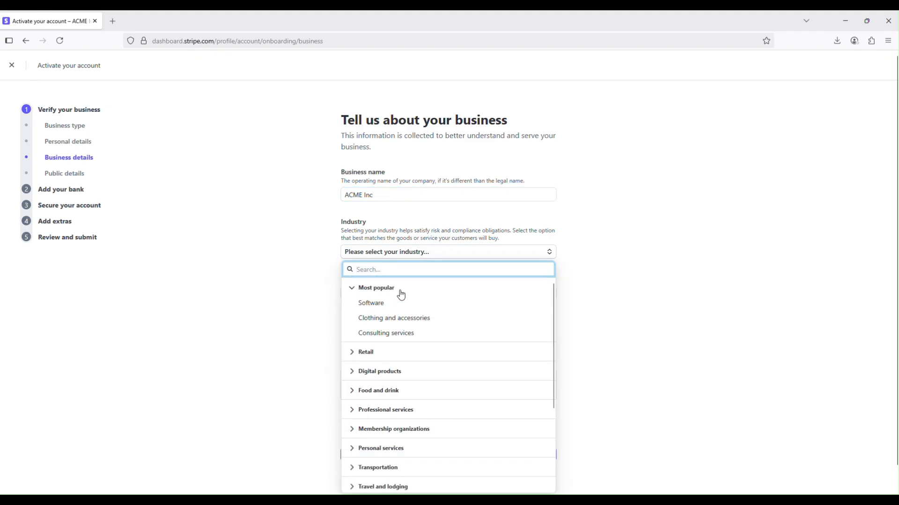
scroll(438, 360, "down", 5)
scroll(442, 356, "down", 1)
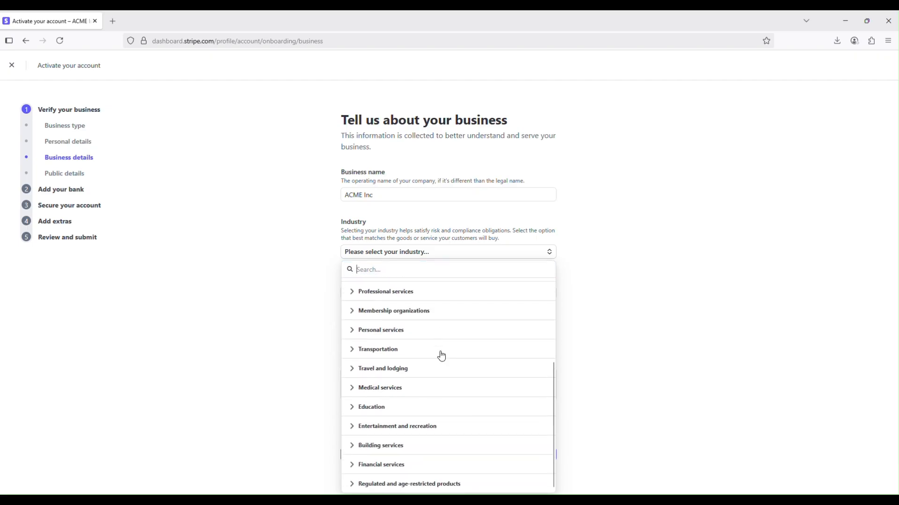
scroll(438, 353, "up", 3)
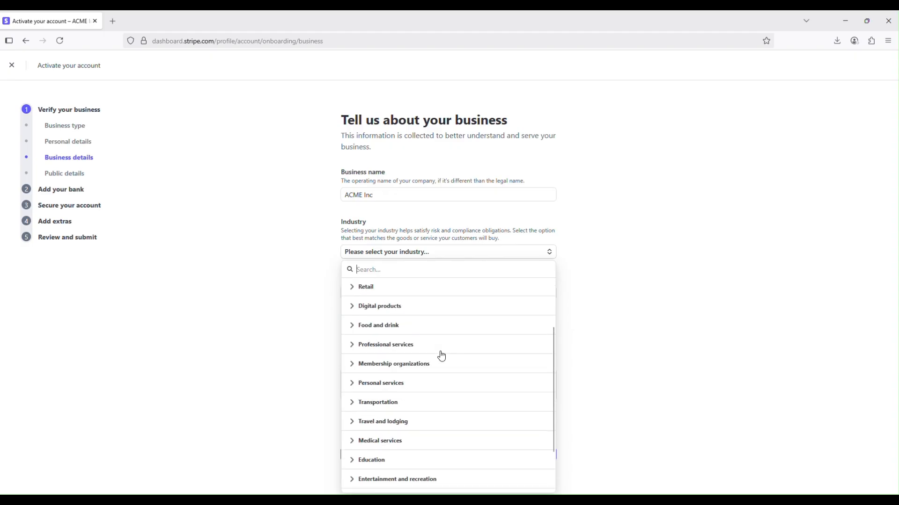
left_click(396, 368)
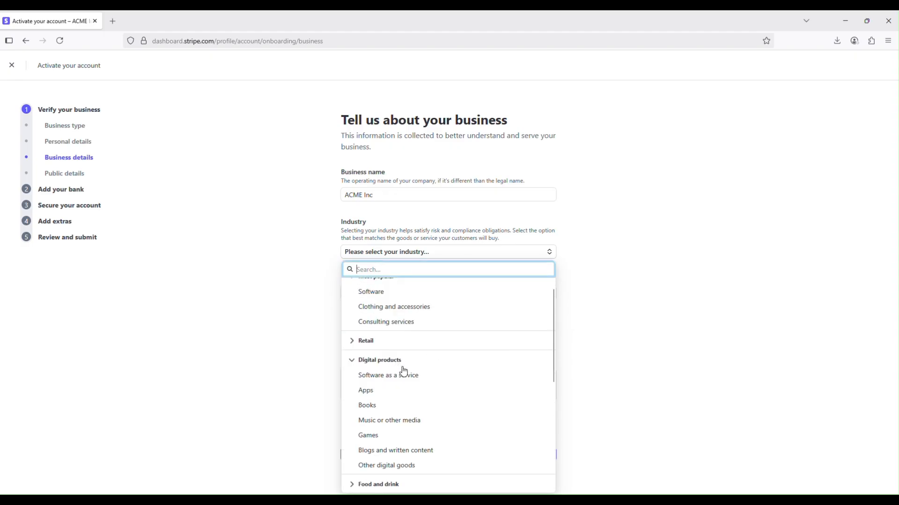
left_click(397, 376)
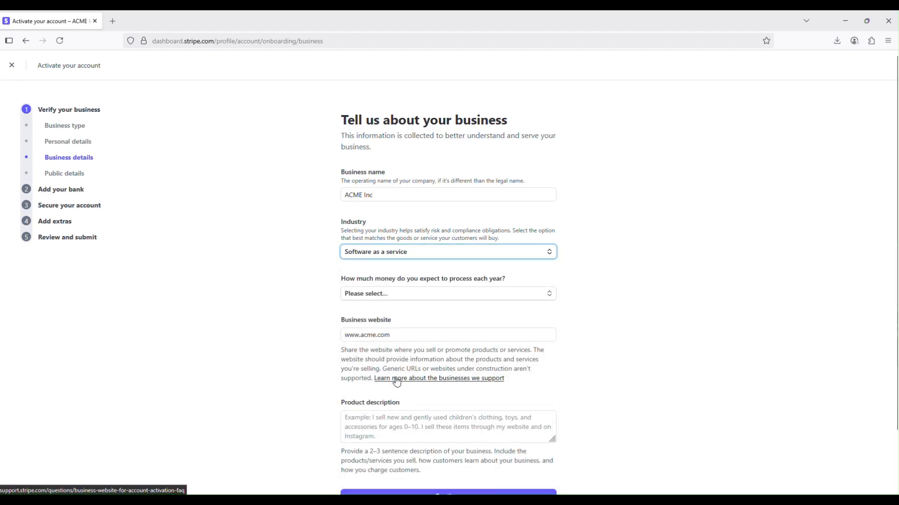
left_click(443, 299)
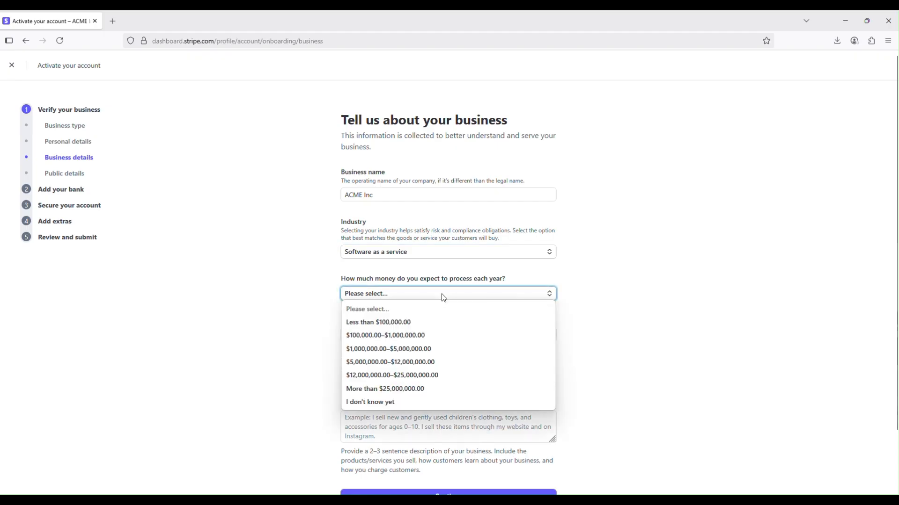
left_click(442, 320)
Describe the products as 'I sell WordPress products' and submit the business details
scroll(572, 325, "down", 2)
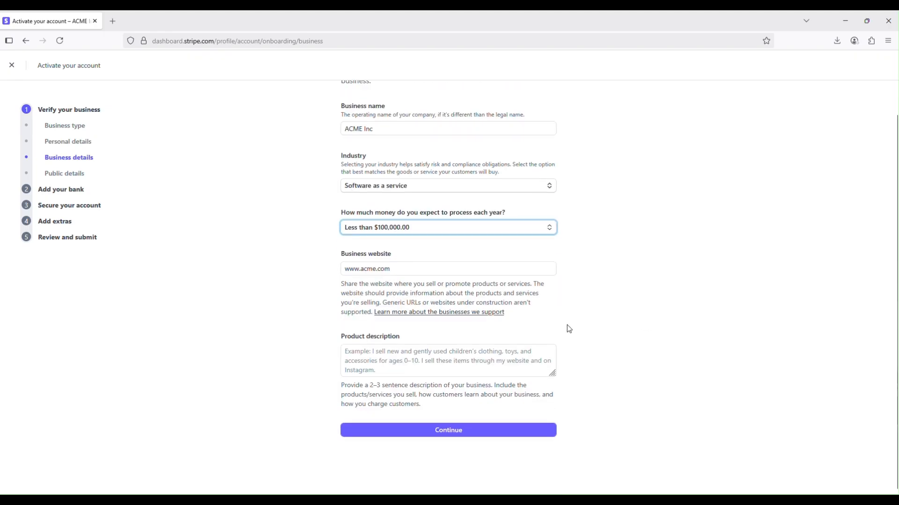
left_click(439, 361)
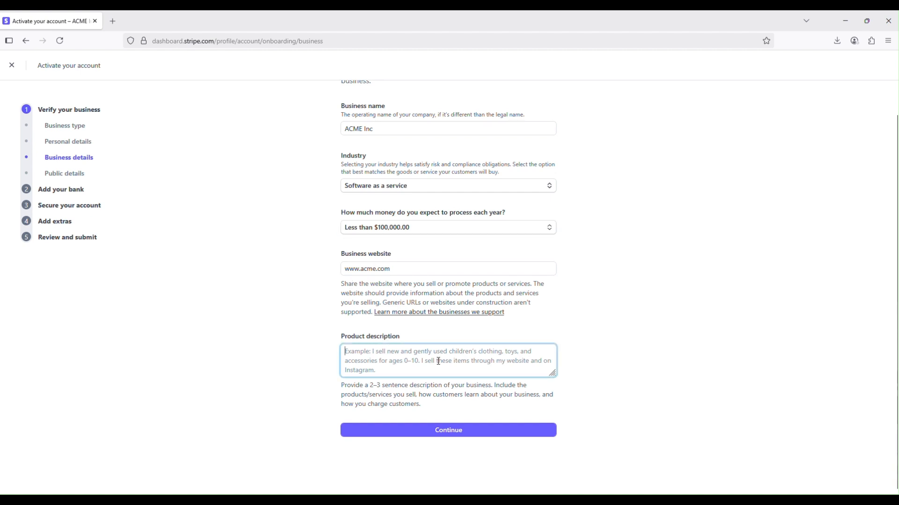
type("I sell WordPress products")
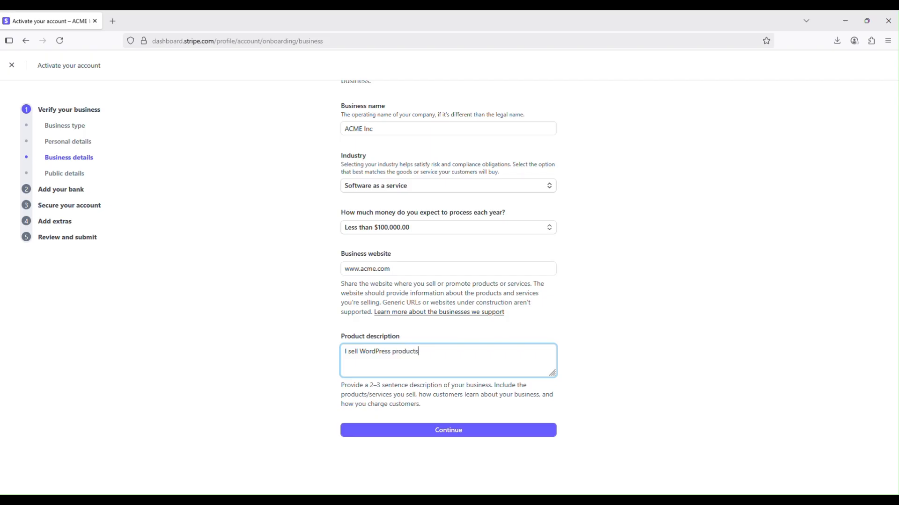
left_click(445, 436)
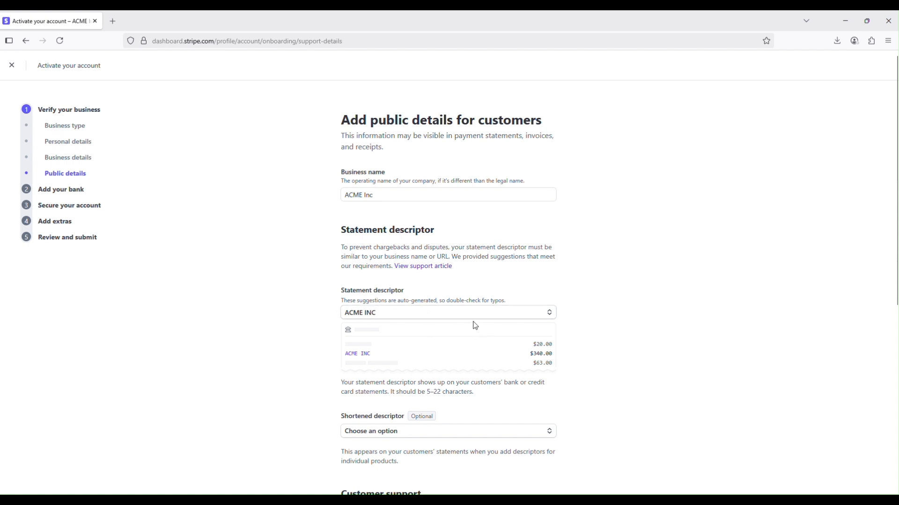
Keep ACME INC as the statement descriptor and ACME as the shortened descriptor
scroll(473, 311, "down", 1)
left_click(454, 260)
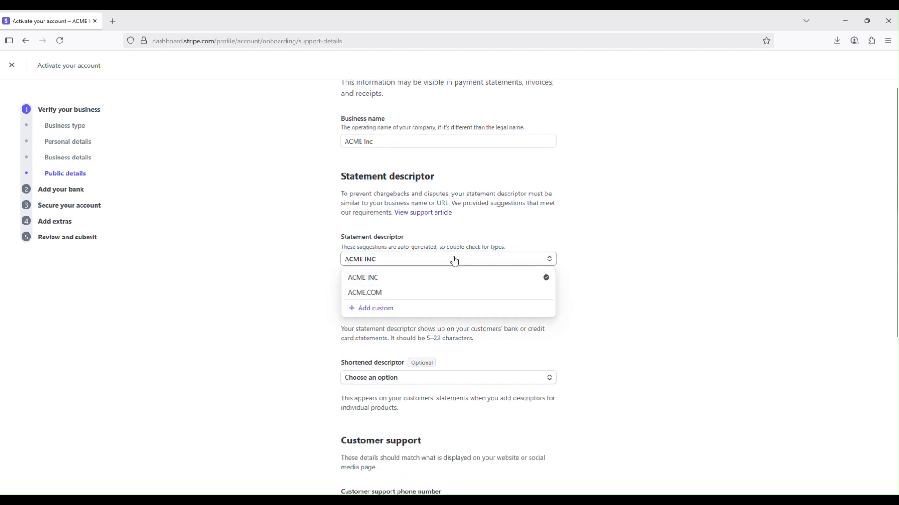
left_click(455, 261)
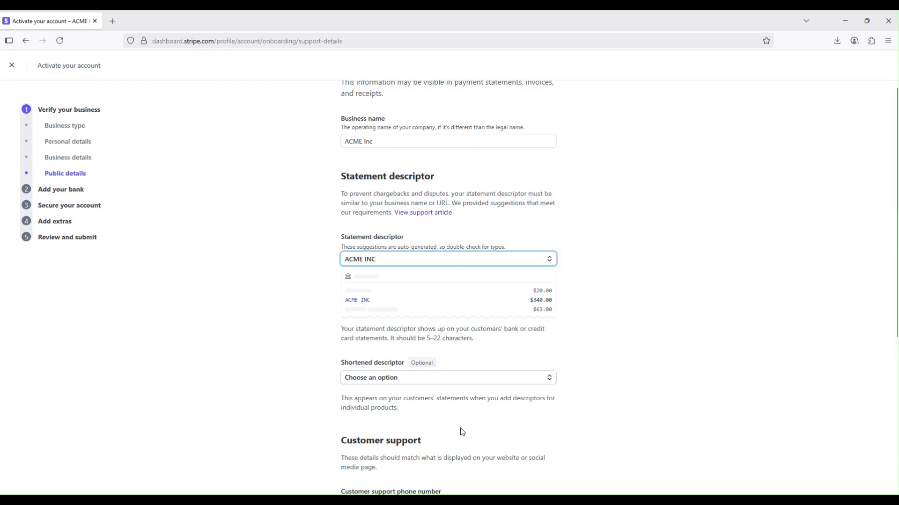
scroll(456, 356, "down", 1)
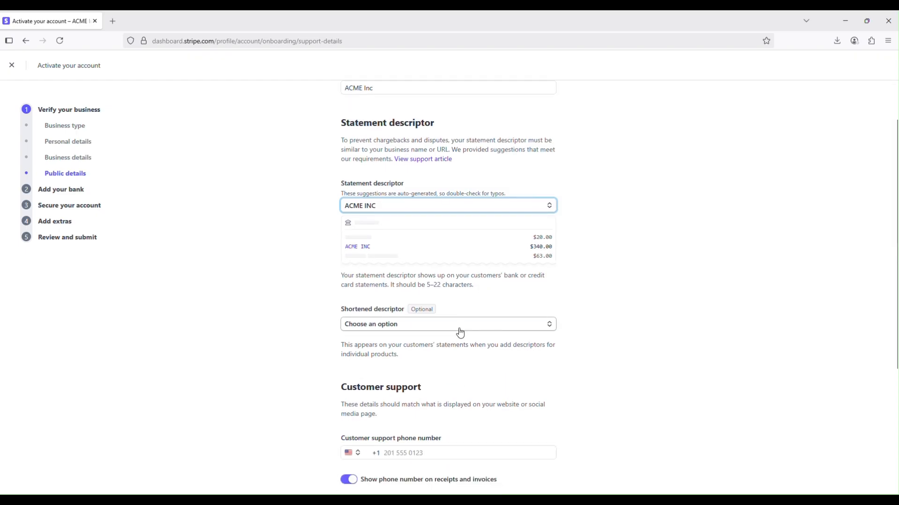
left_click(461, 326)
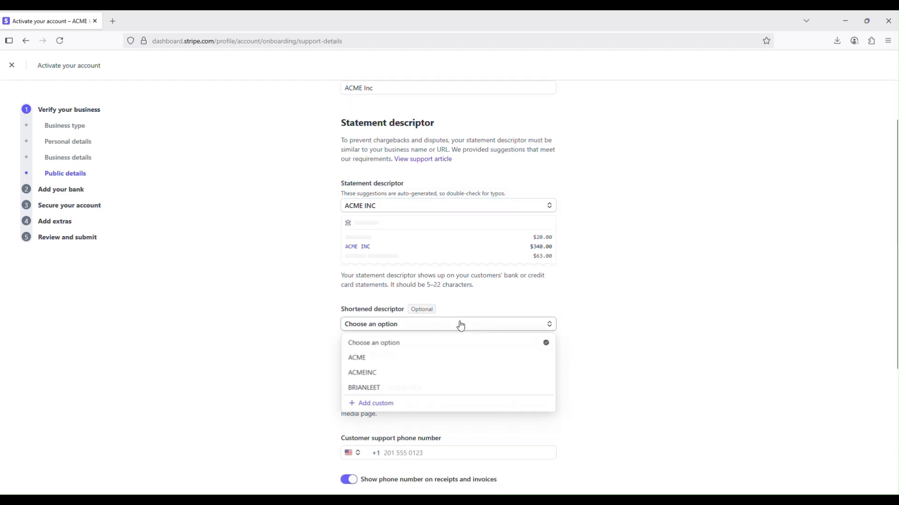
left_click(357, 359)
scroll(572, 351, "down", 5)
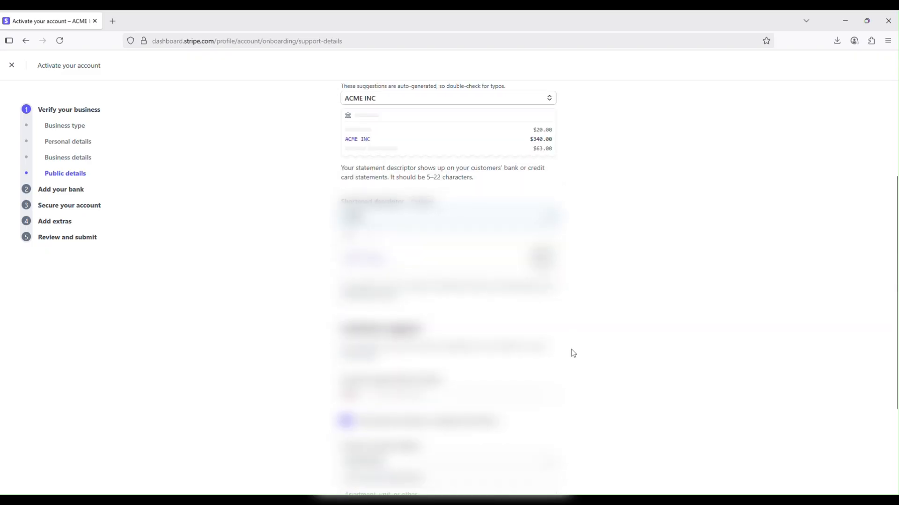
scroll(573, 353, "down", 1)
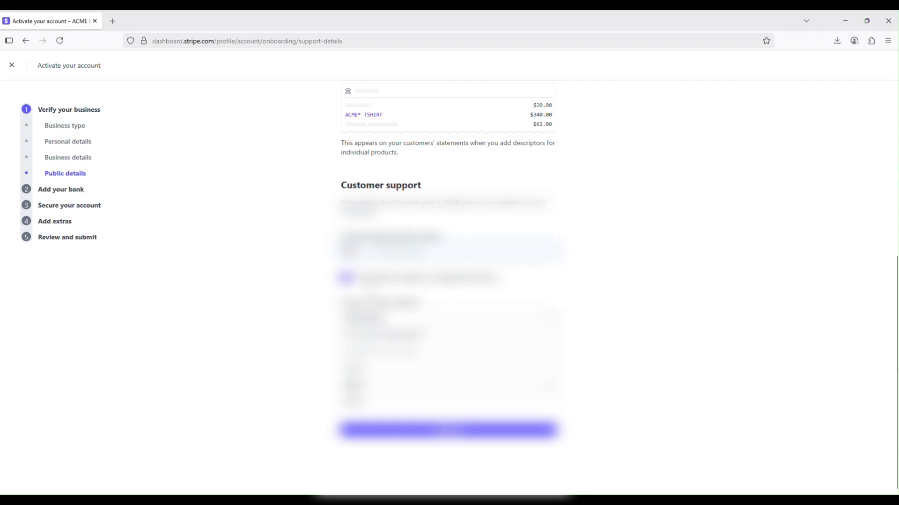
Disable the option under the support phone field, enter a support phone number, and submit
left_click(346, 279)
left_click(443, 434)
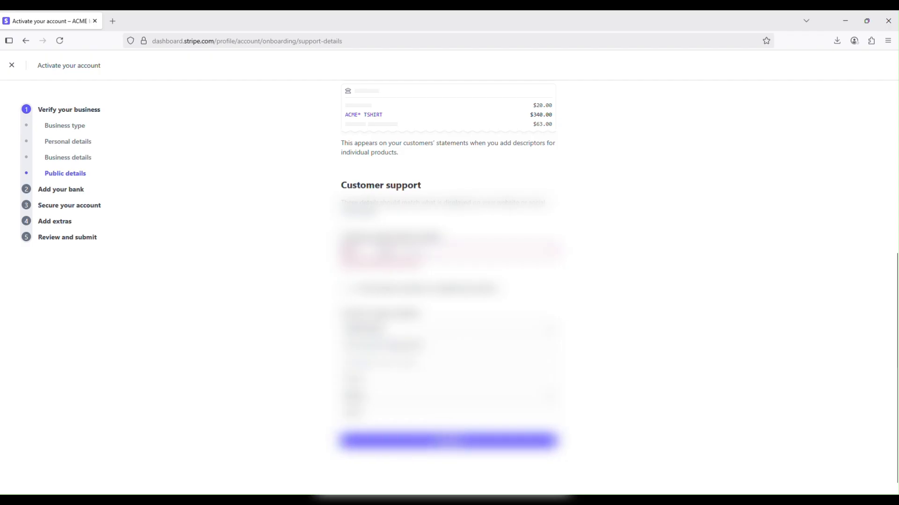
type("555")
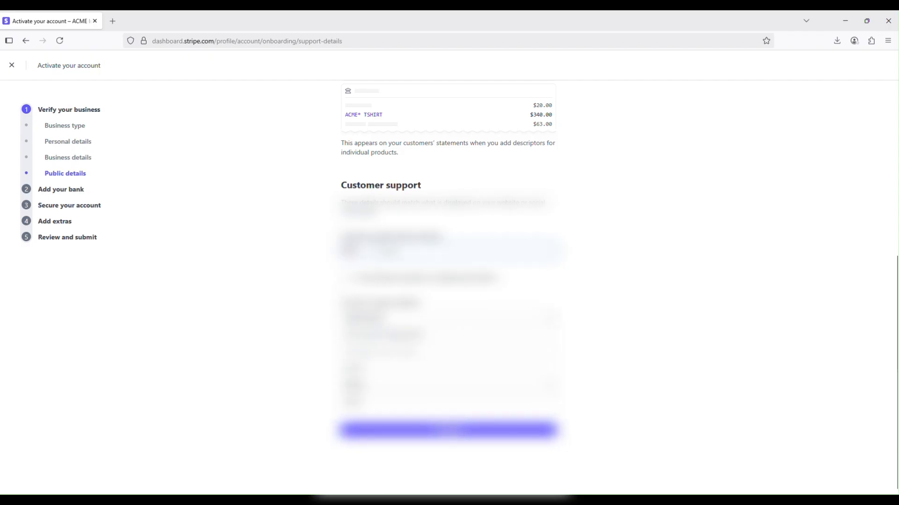
type("555")
left_click(458, 434)
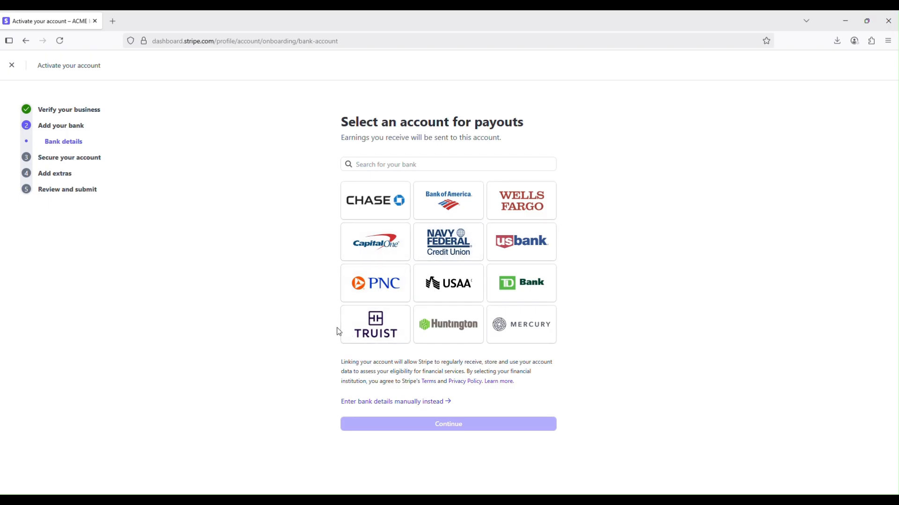
Open the manual bank details form and close it to complete the bank step
left_click(391, 406)
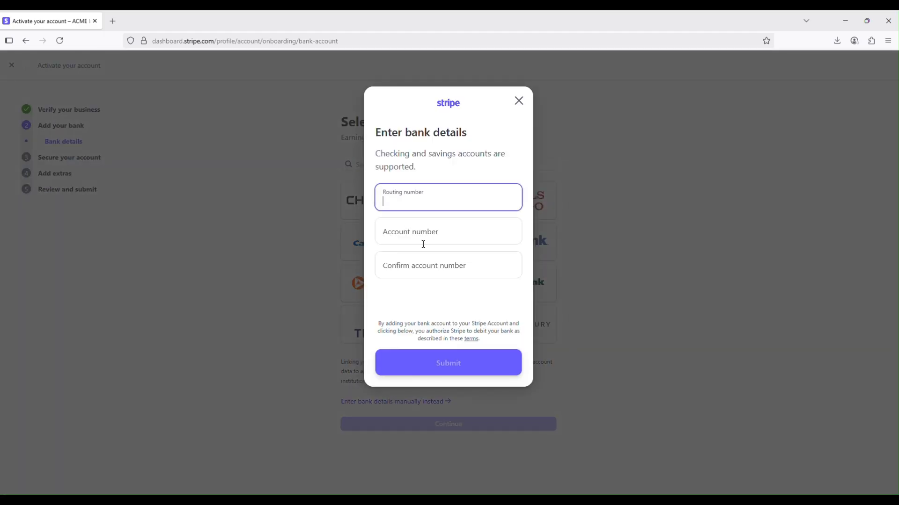
left_click(519, 100)
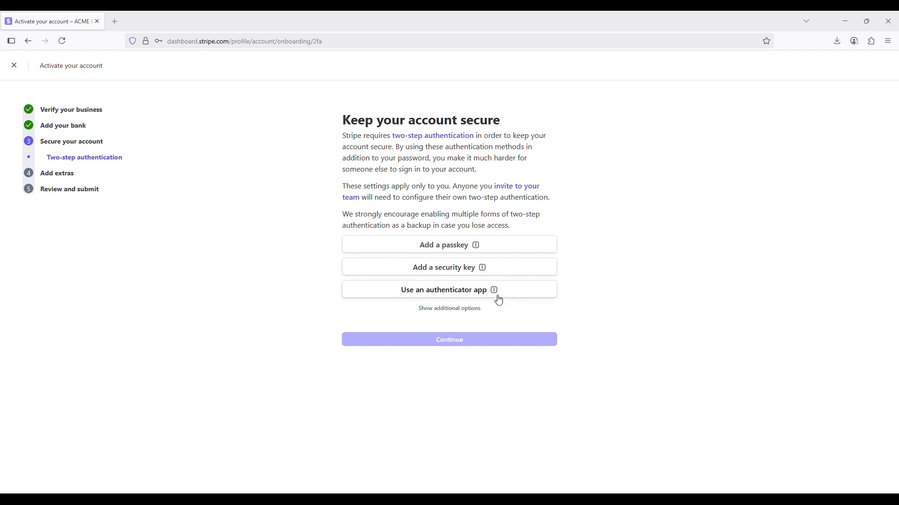
Reveal more two-step options and choose 'Use an authenticator app' to get the setup QR code
mouse_move(495, 292)
left_click(475, 310)
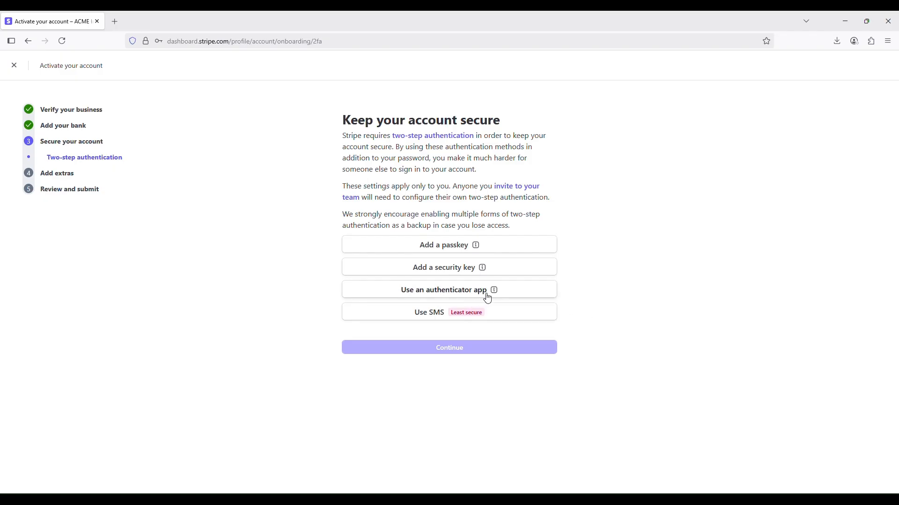
left_click(463, 294)
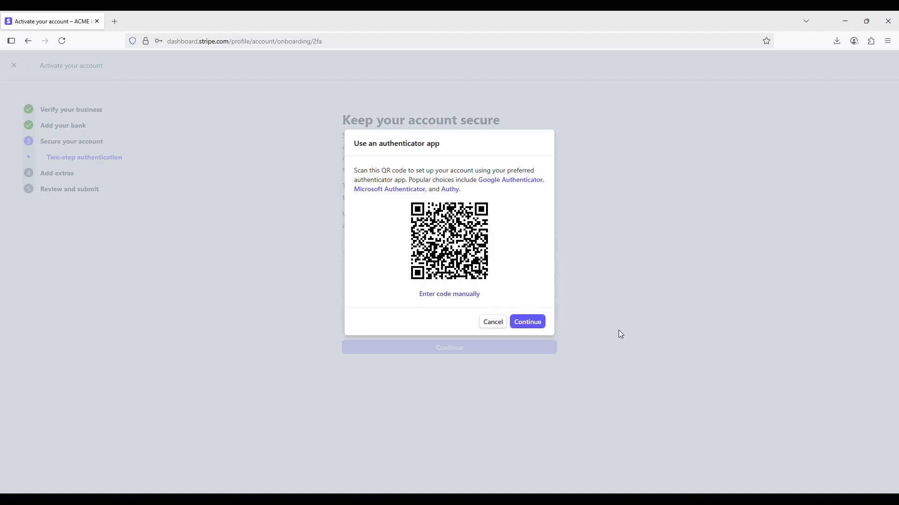
Verify the authenticator with its 6-digit code, download and confirm the backup code, then continue
left_click(531, 326)
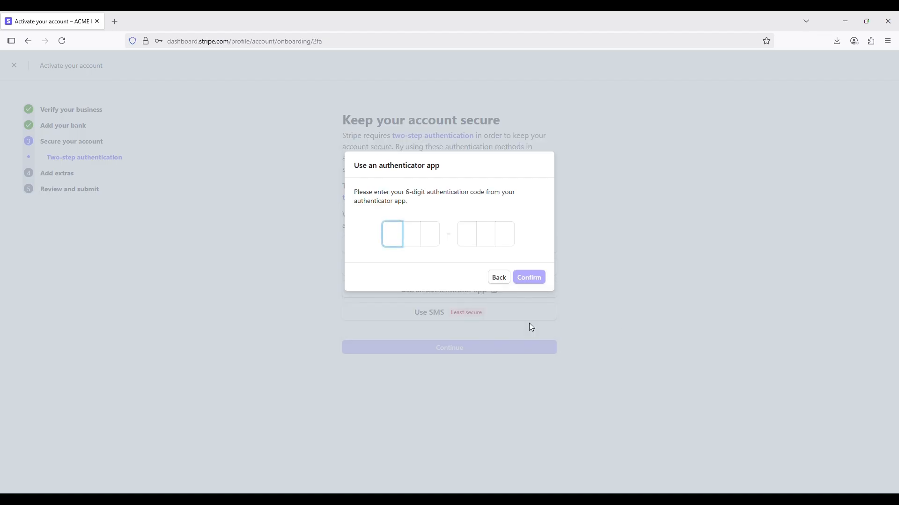
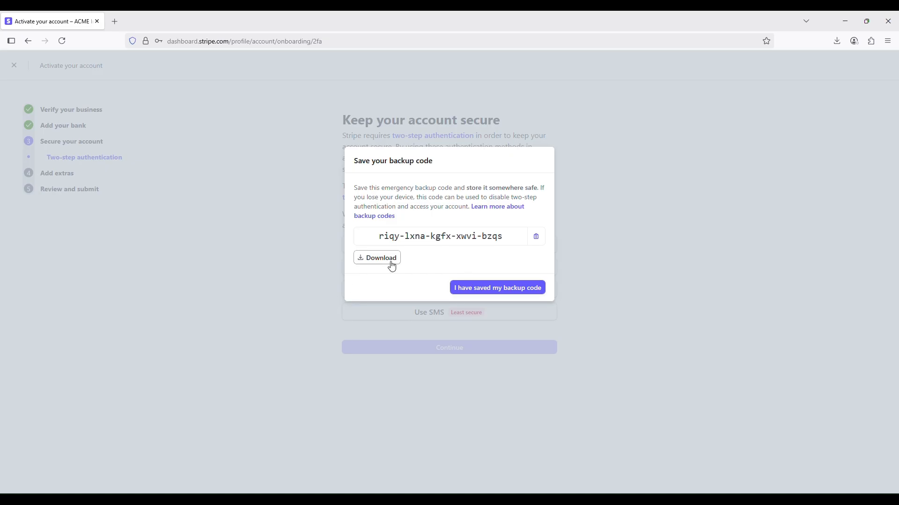
left_click(388, 264)
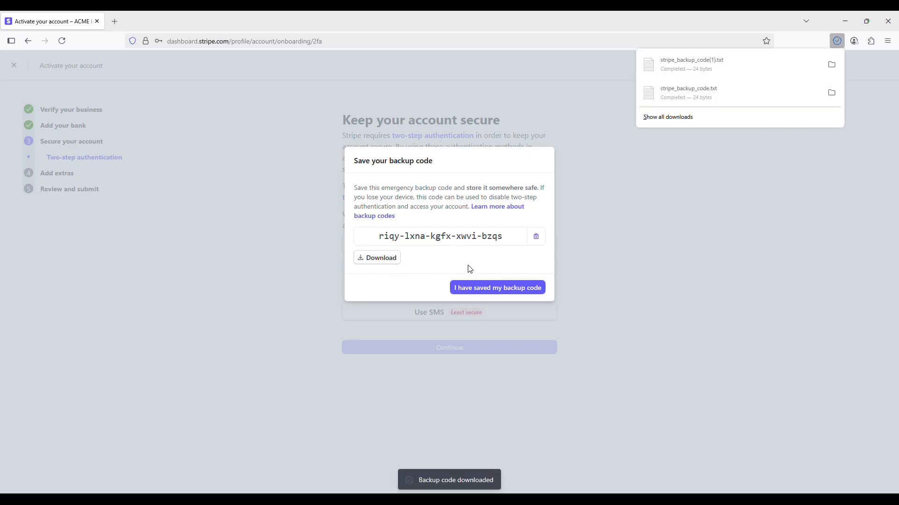
left_click(491, 263)
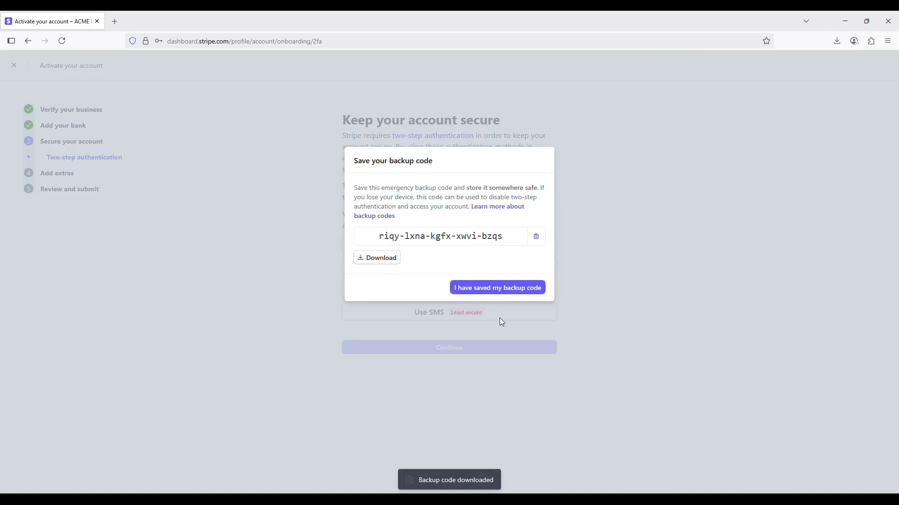
left_click(497, 286)
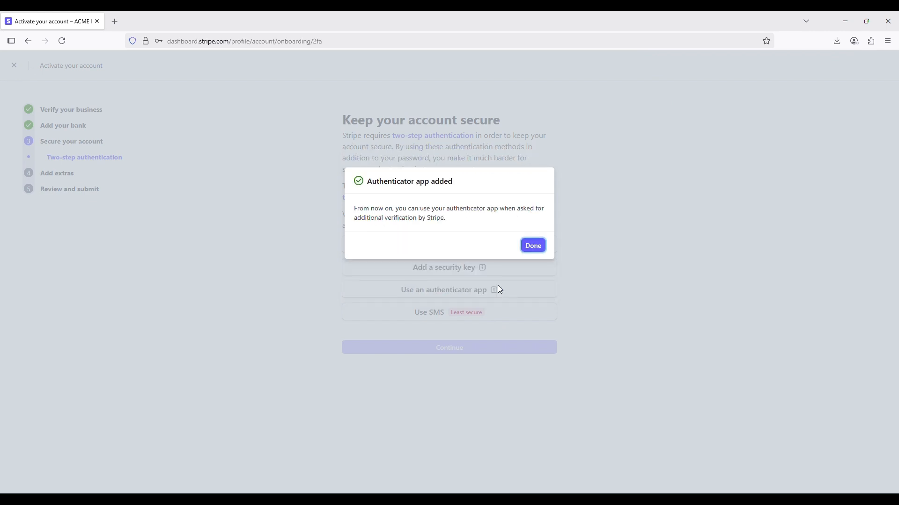
left_click(533, 247)
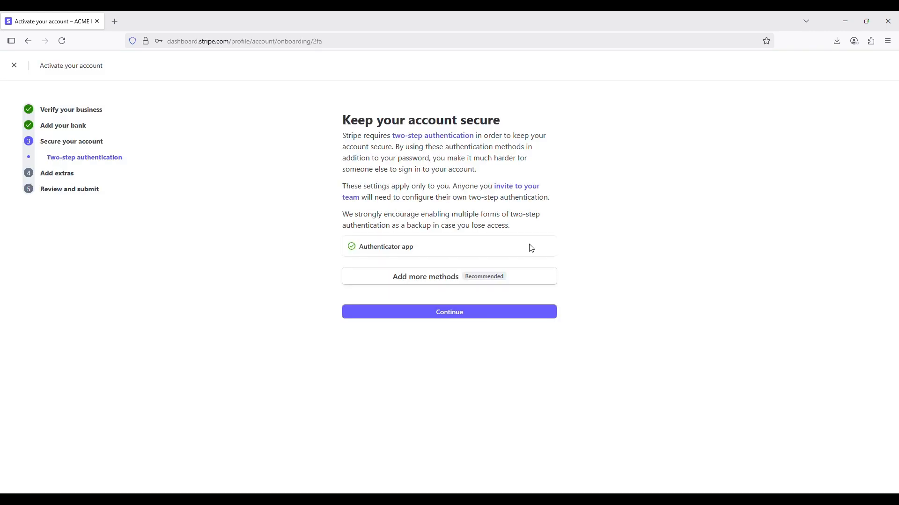
left_click(459, 317)
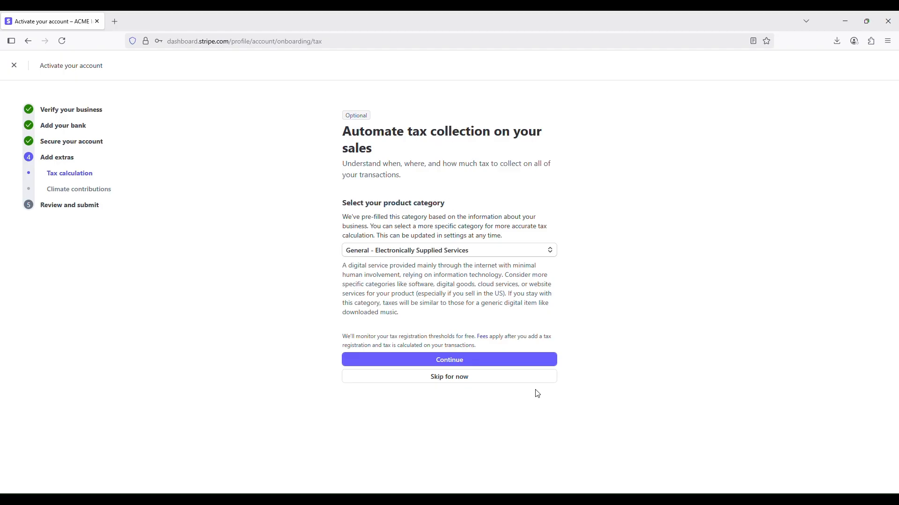
Skip automatic tax collection and decline the climate contribution with 'No thanks'
left_click(463, 383)
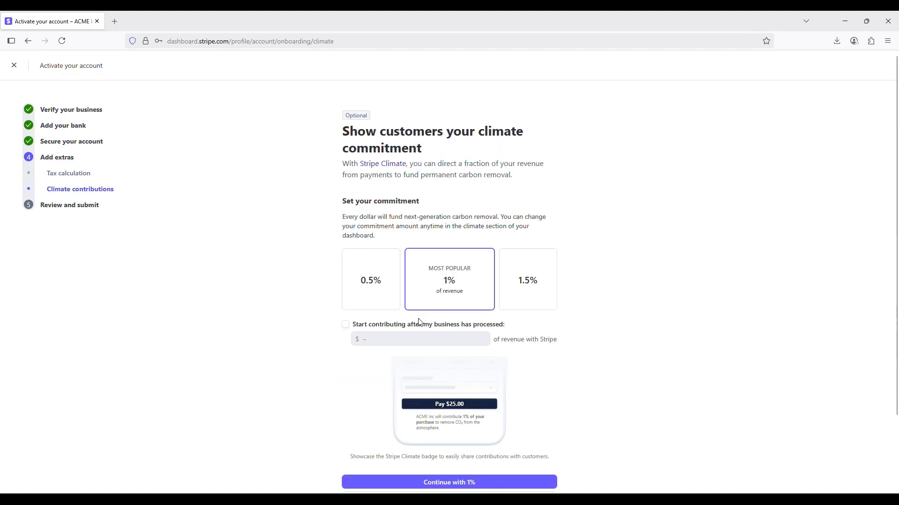
scroll(430, 323, "down", 2)
left_click(454, 418)
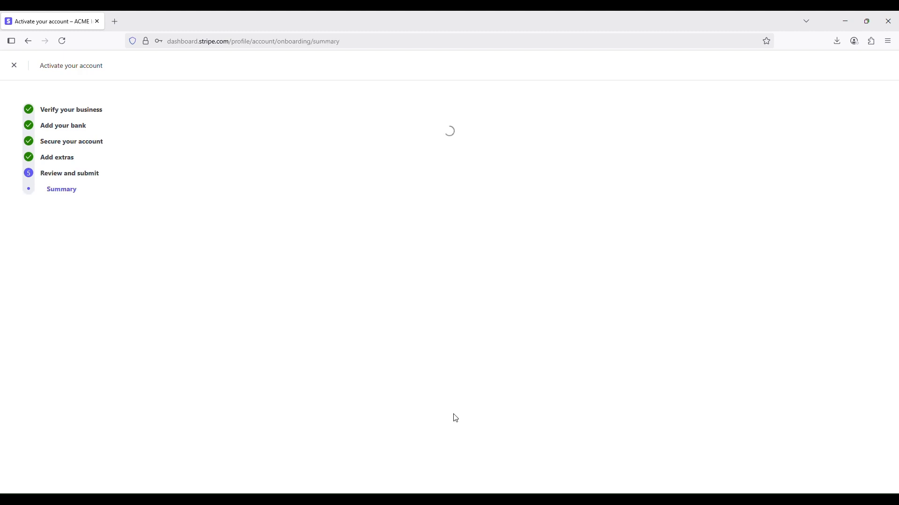
Scroll through the review summary and submit the ACME Inc account for activation
scroll(454, 417, "down", 6)
scroll(449, 281, "up", 10)
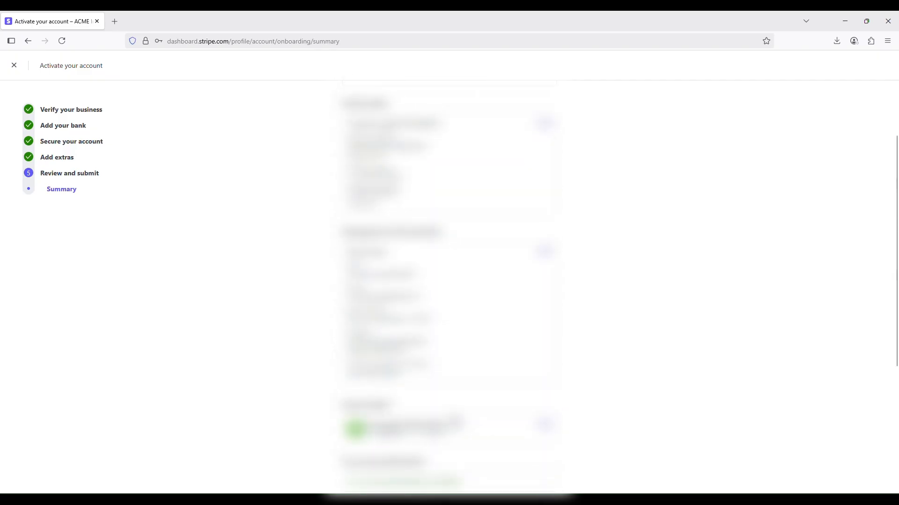
scroll(450, 280, "down", 1)
scroll(450, 281, "down", 5)
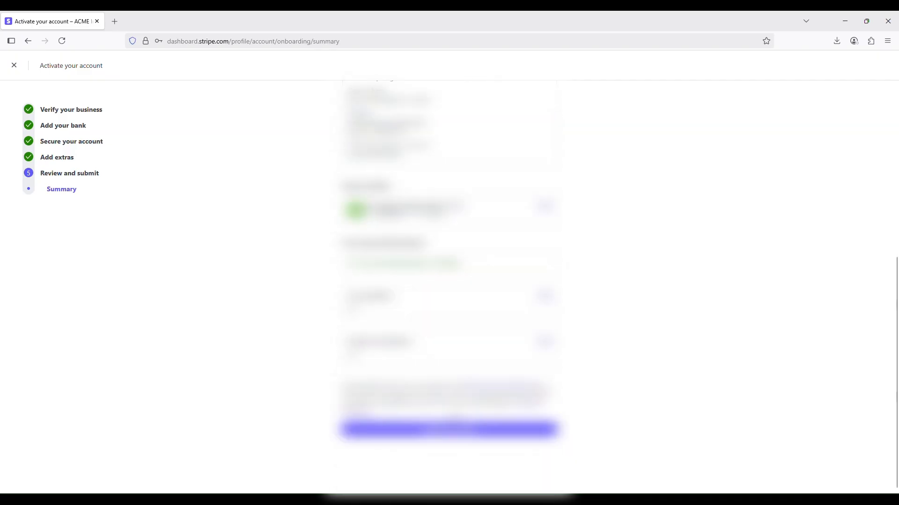
left_click(452, 434)
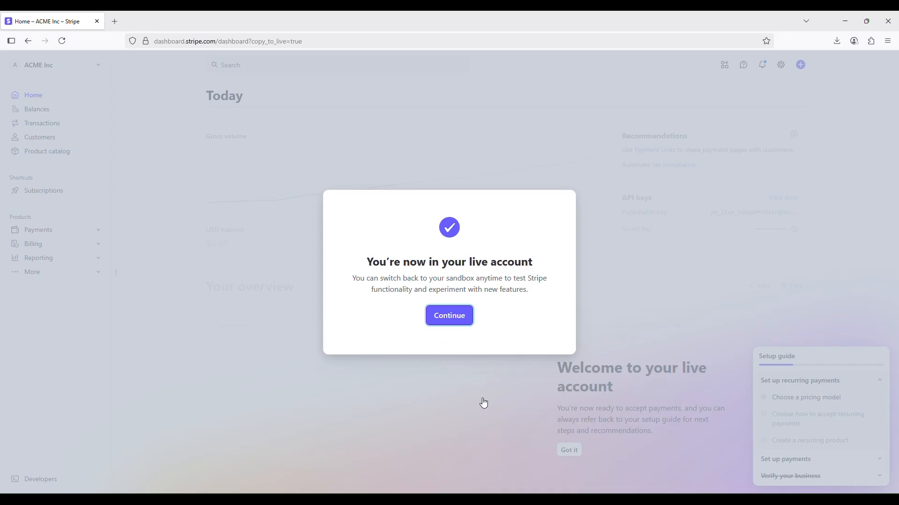
Dismiss the live account notice with Continue and go to Settings via the gear icon
left_click(458, 321)
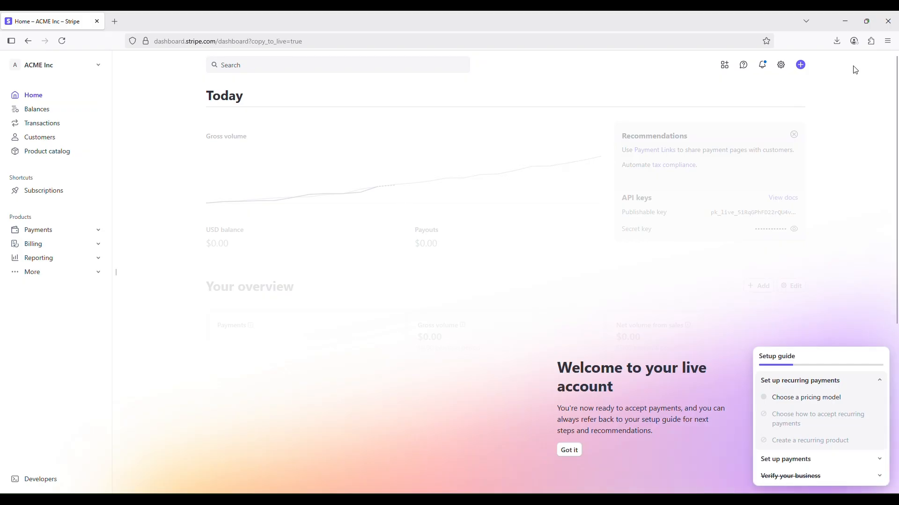
left_click(784, 70)
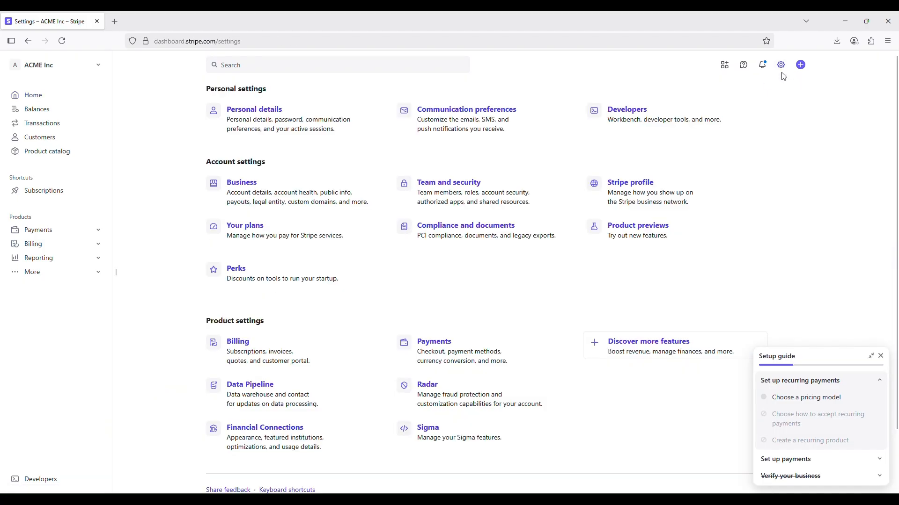
Check the Business account status for pending tasks, then return to the Home dashboard
left_click(249, 183)
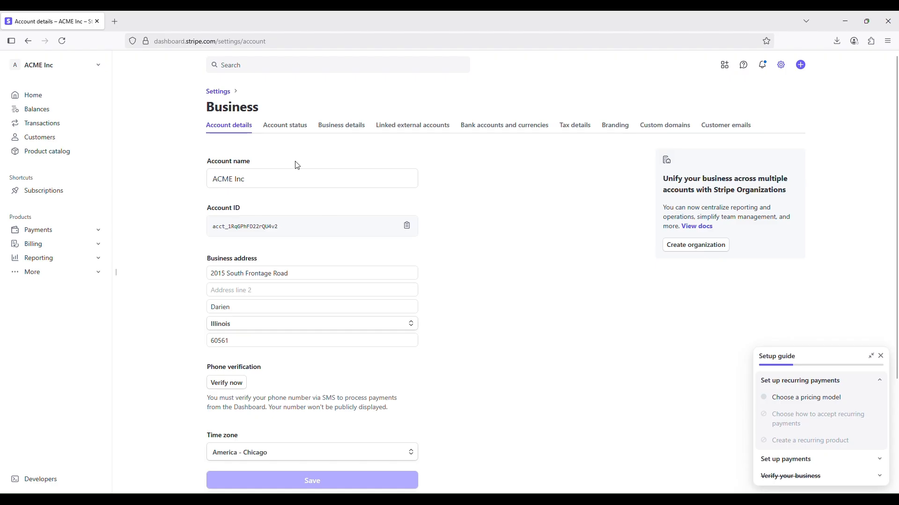
left_click(284, 131)
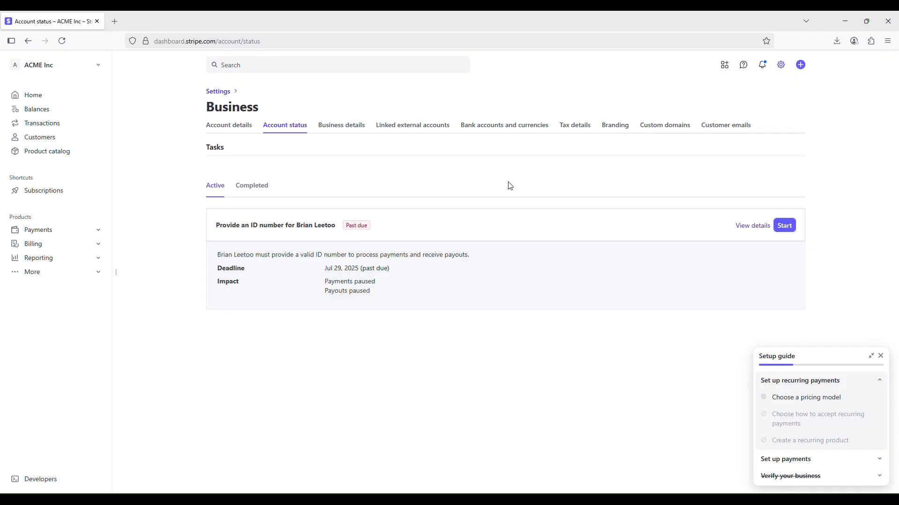
left_click(38, 97)
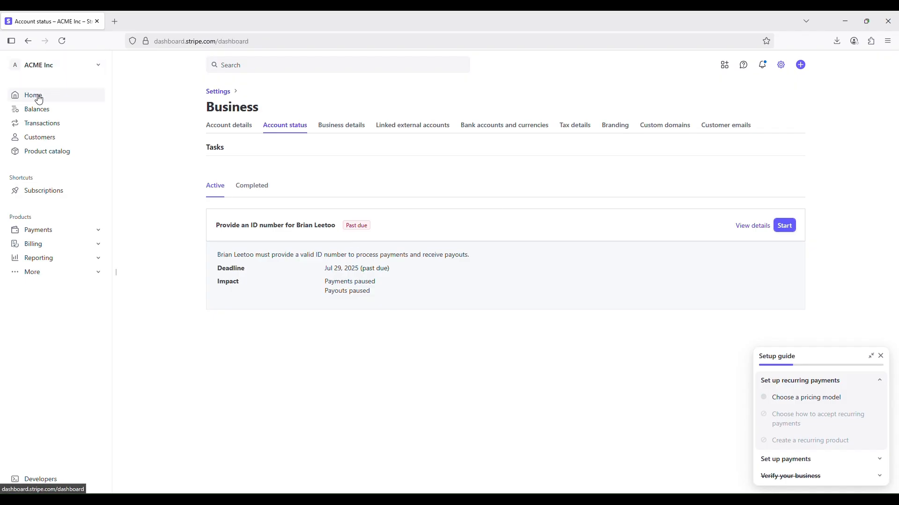